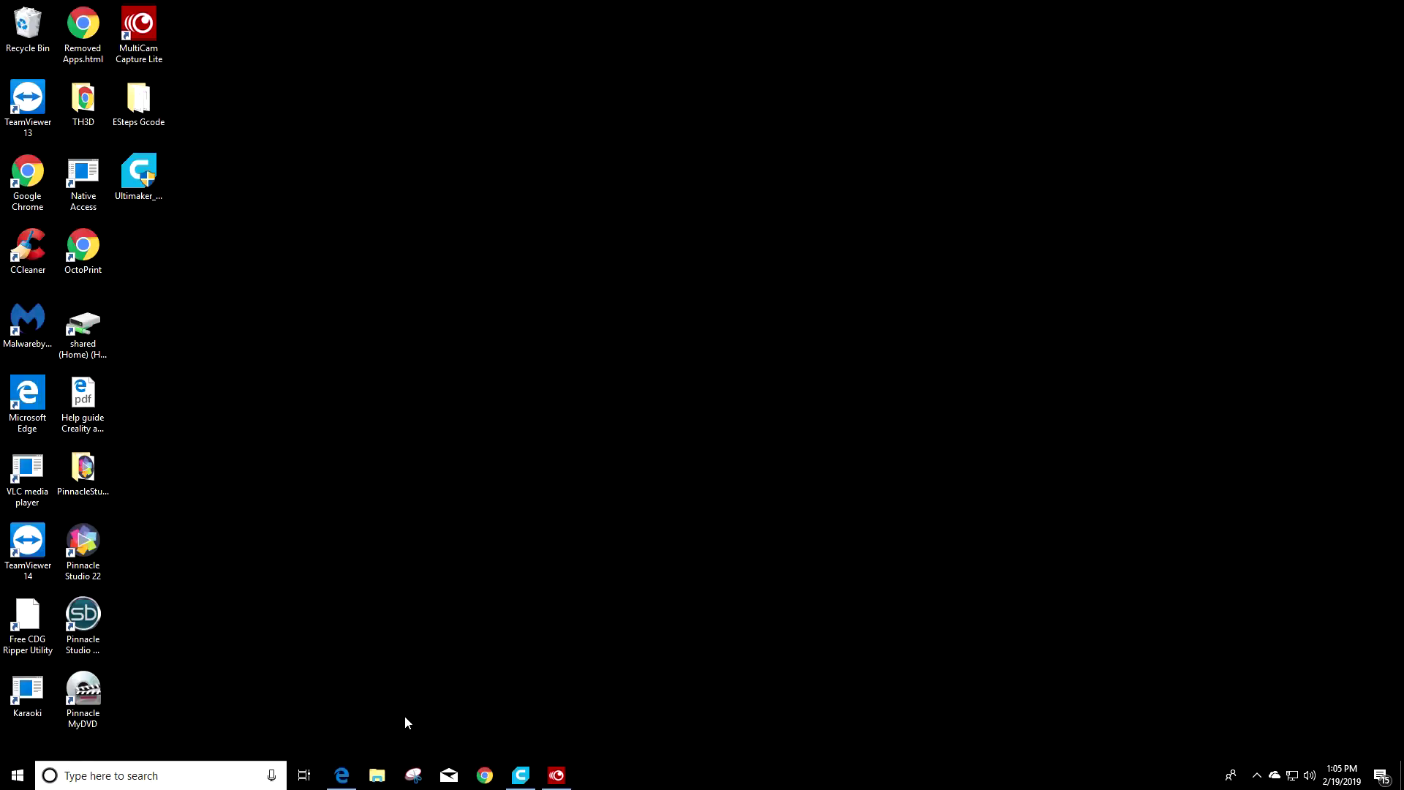
- Bring the help guide PDF back and go to section 11.2.1, Start and End G code scripts, on page 65
left_click(341, 775)
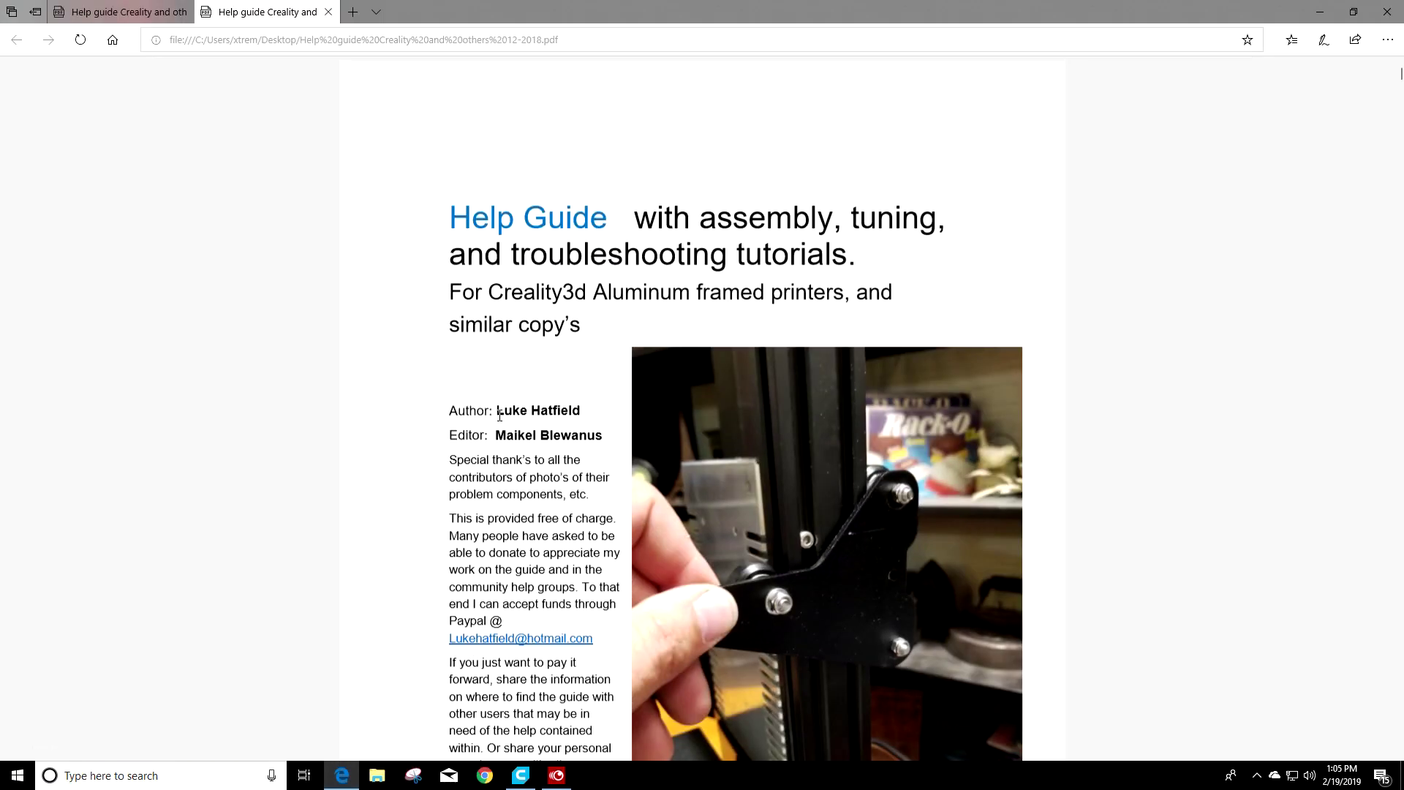
scroll(502, 414, "down", 6)
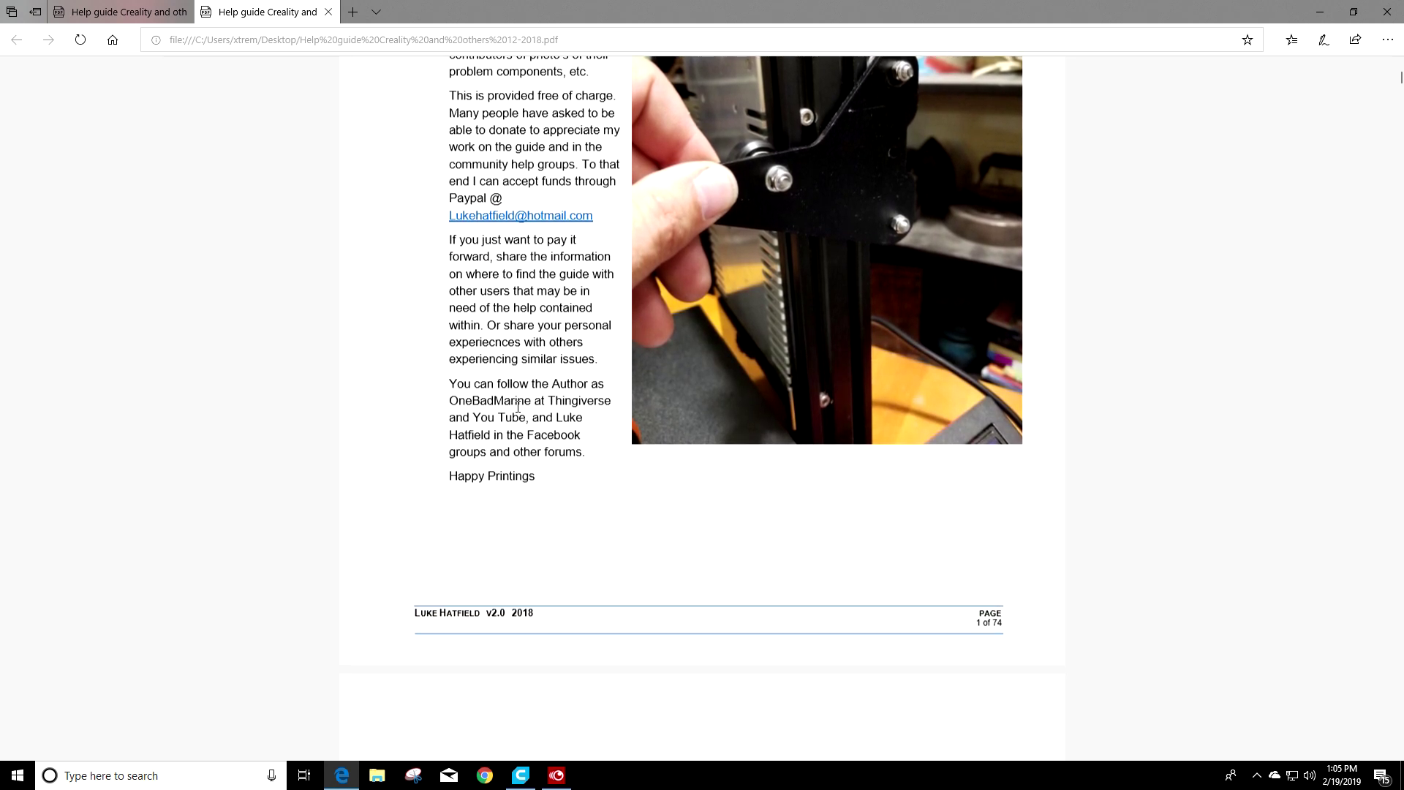
scroll(526, 397, "down", 13)
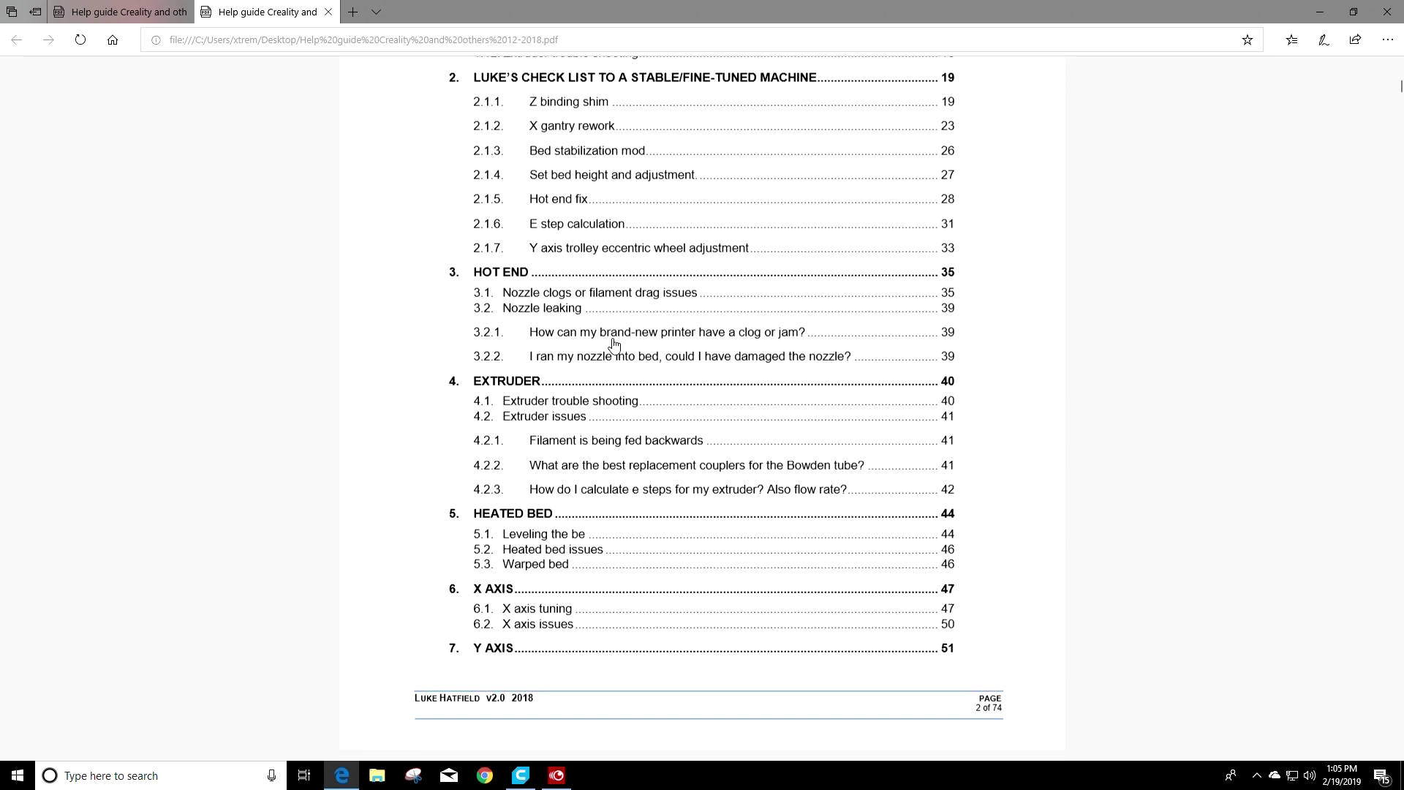
scroll(613, 343, "down", 9)
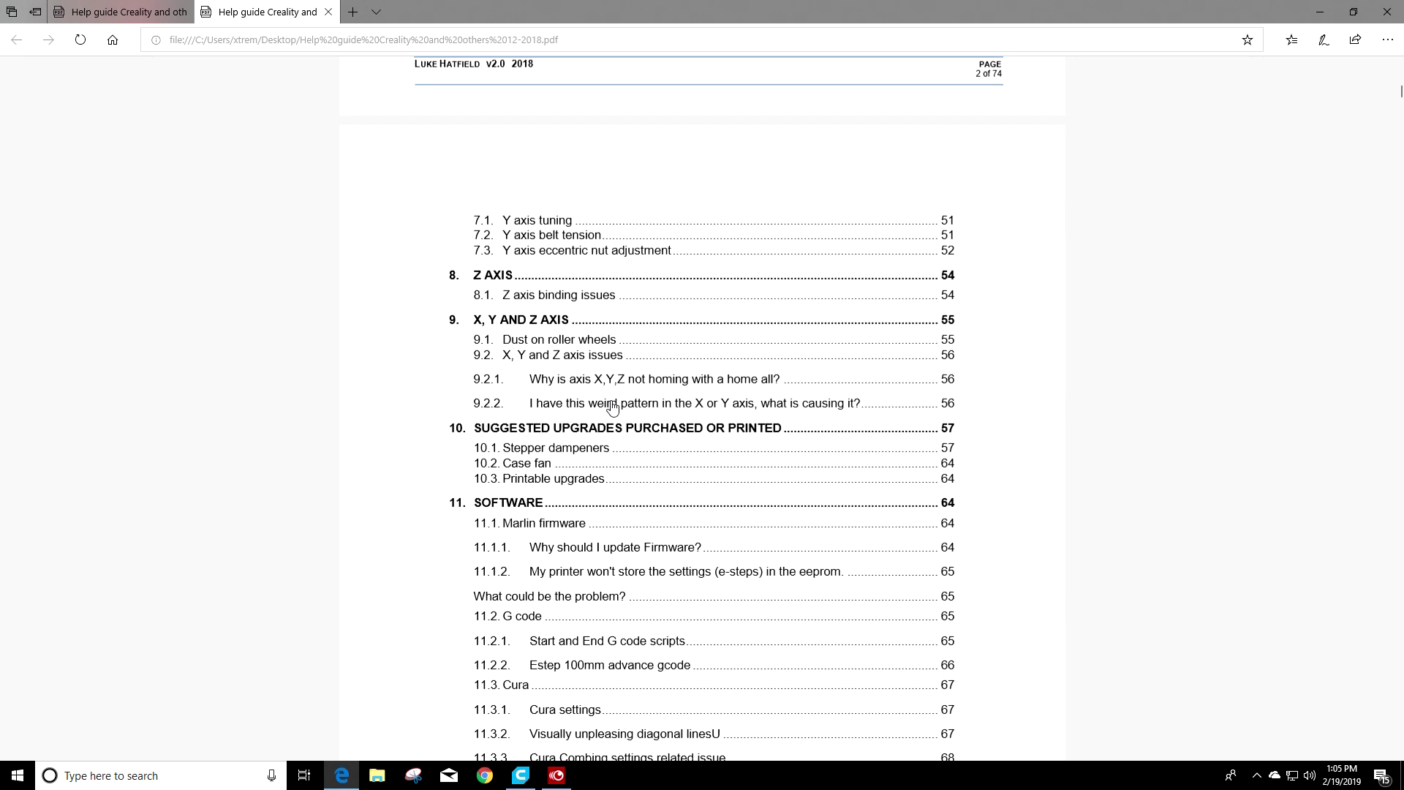
scroll(613, 406, "down", 3)
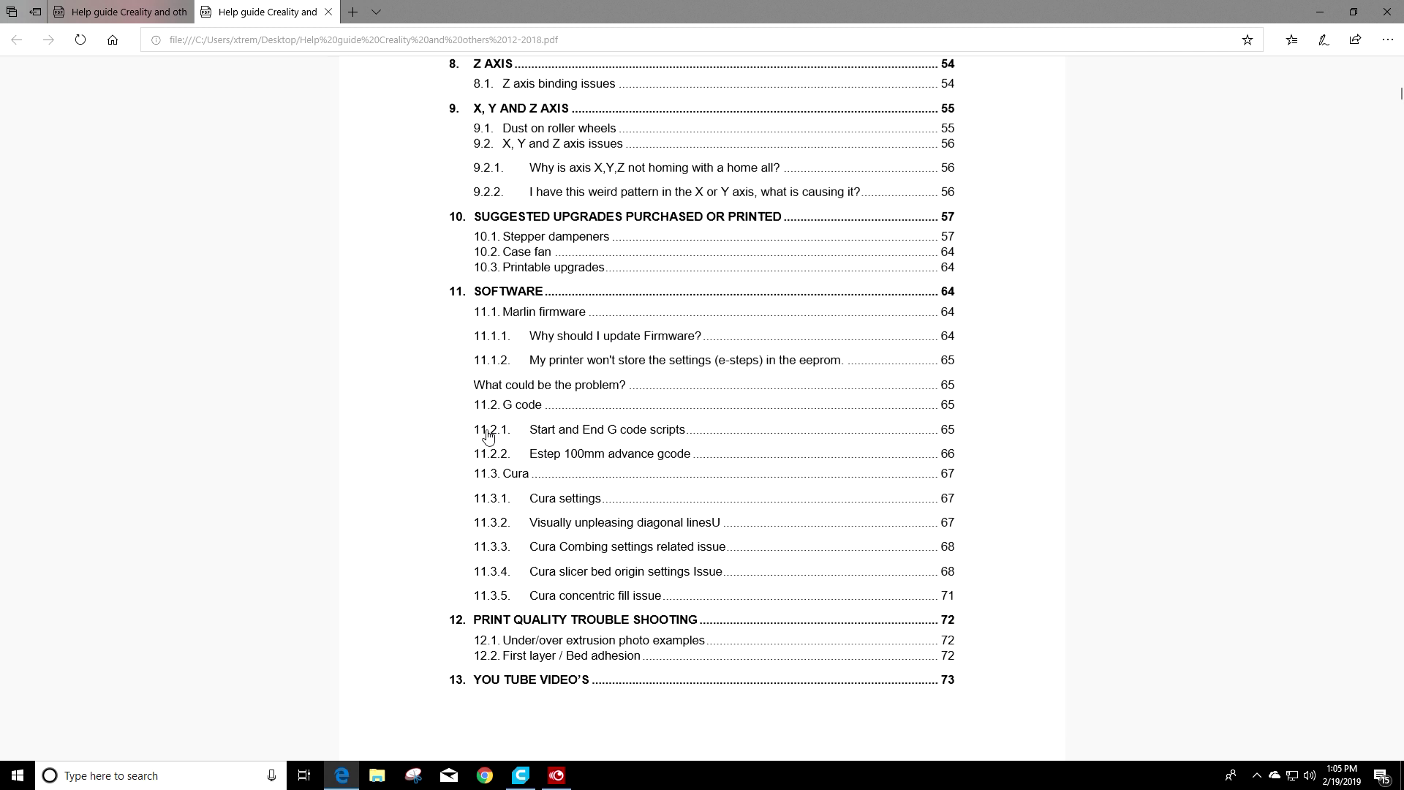
left_click(550, 433)
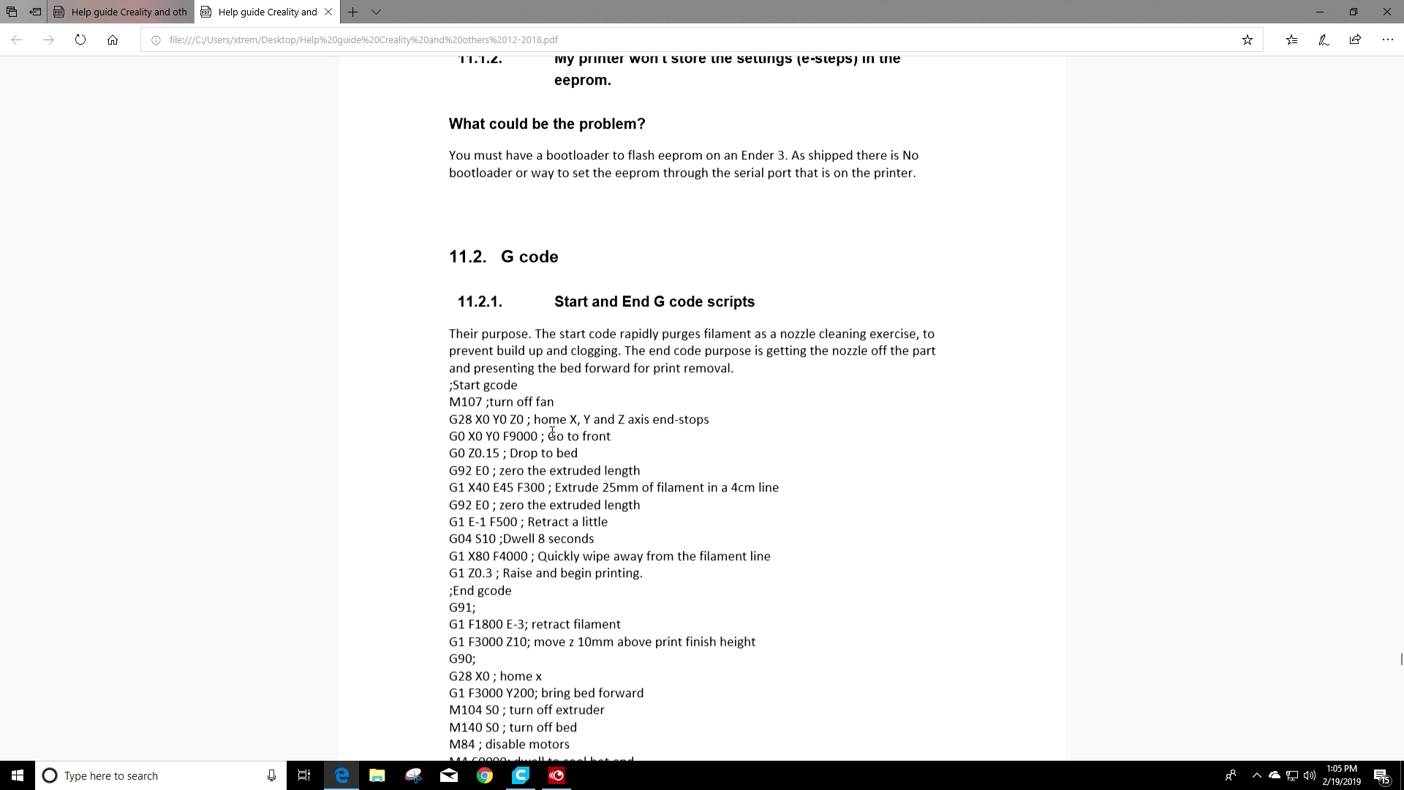
scroll(471, 325, "up", 1)
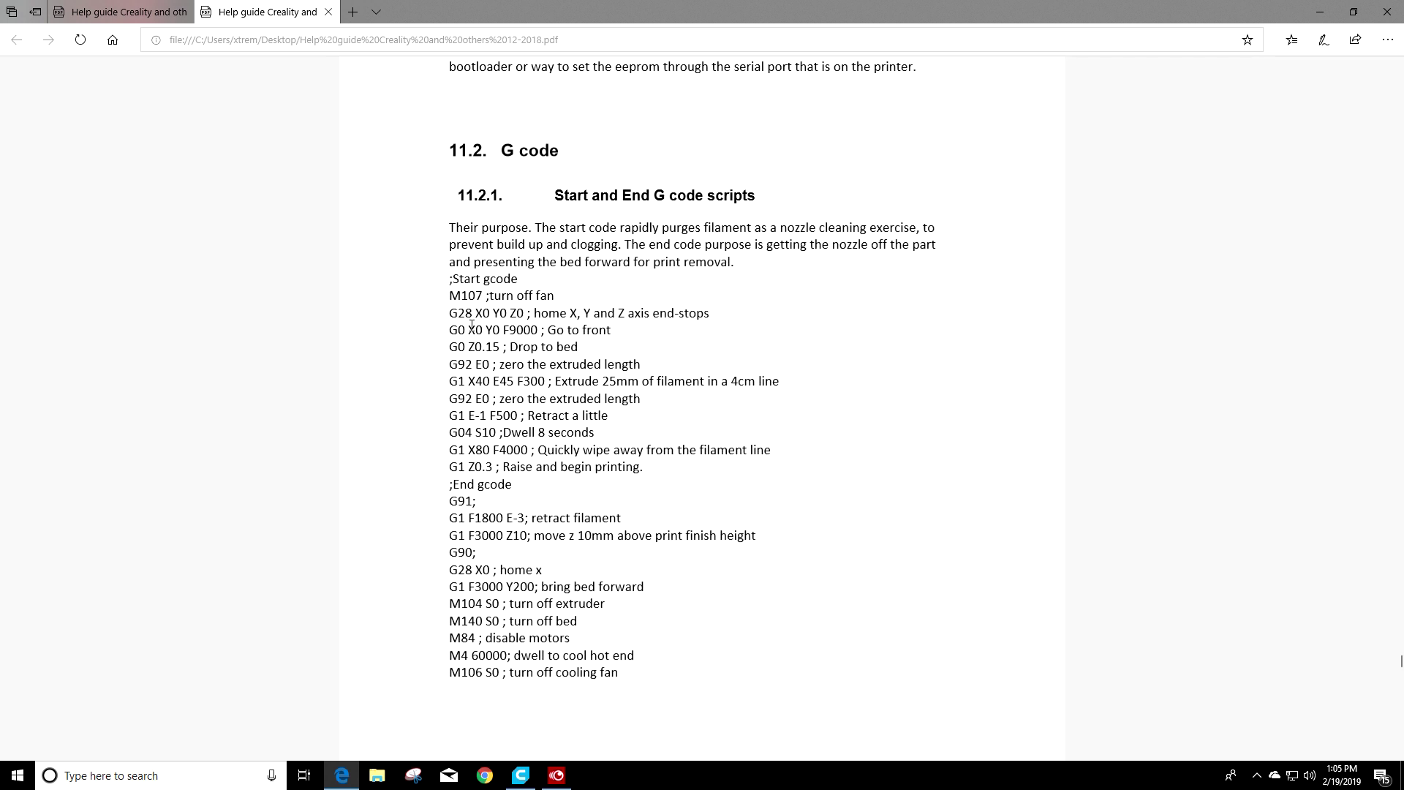
scroll(545, 271, "up", 3)
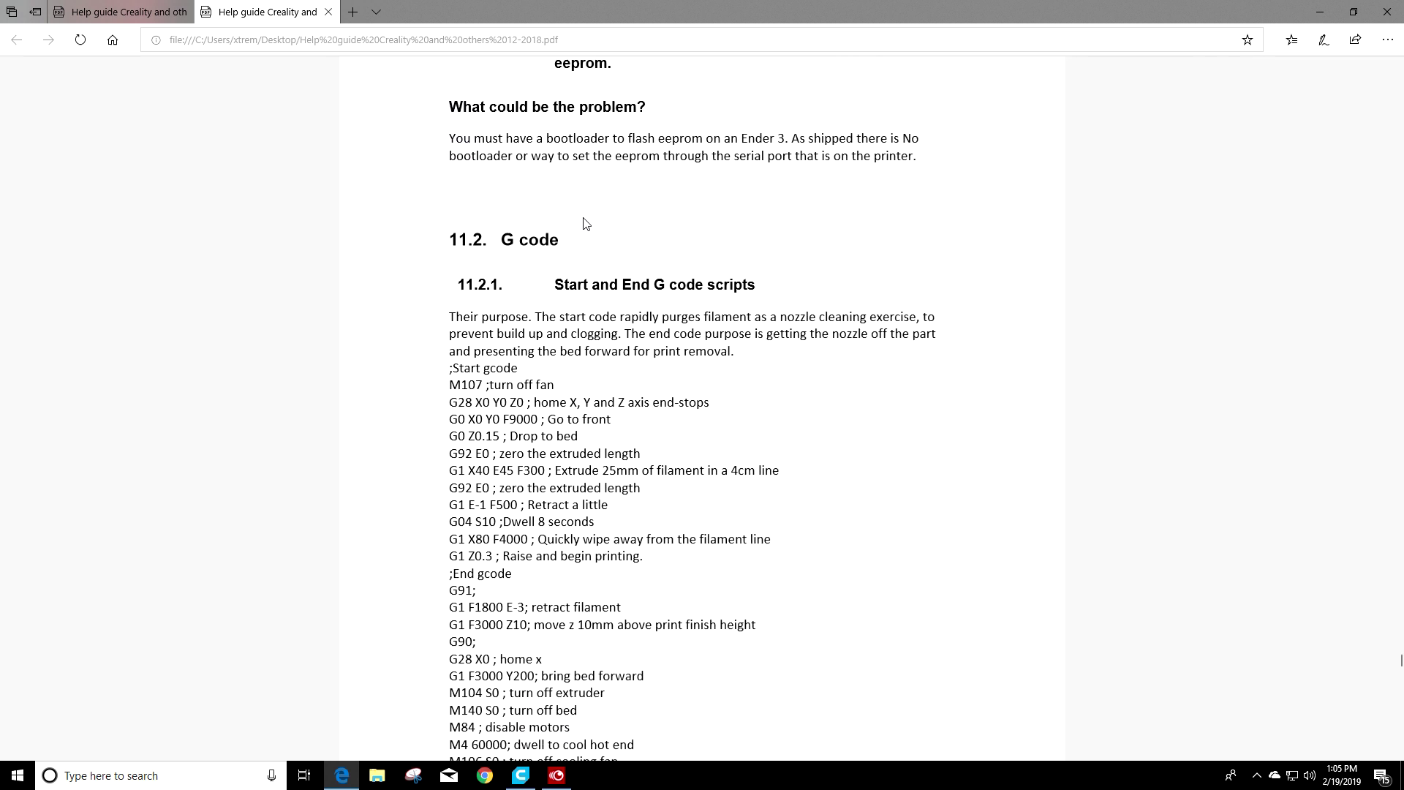
scroll(588, 212, "down", 2)
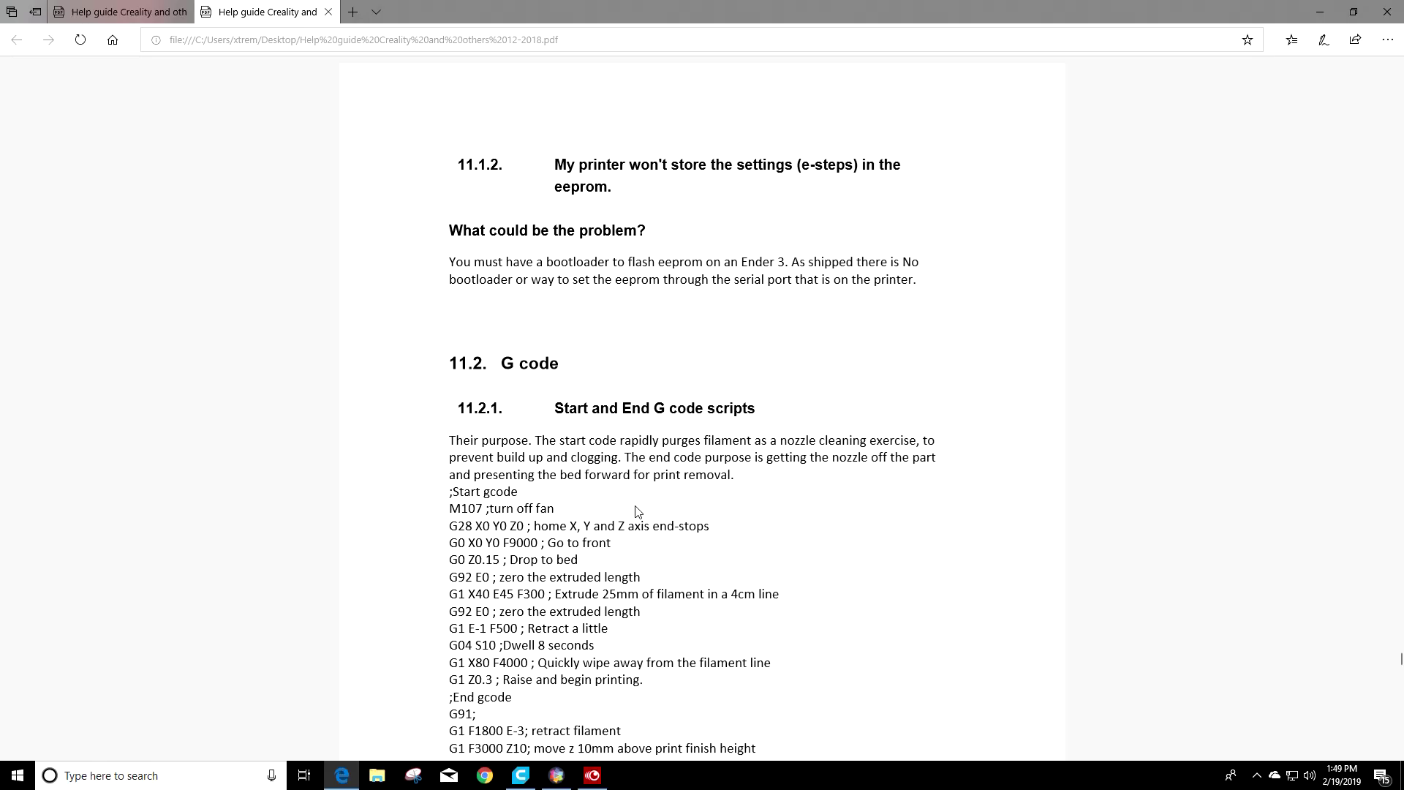
scroll(607, 315, "down", 6)
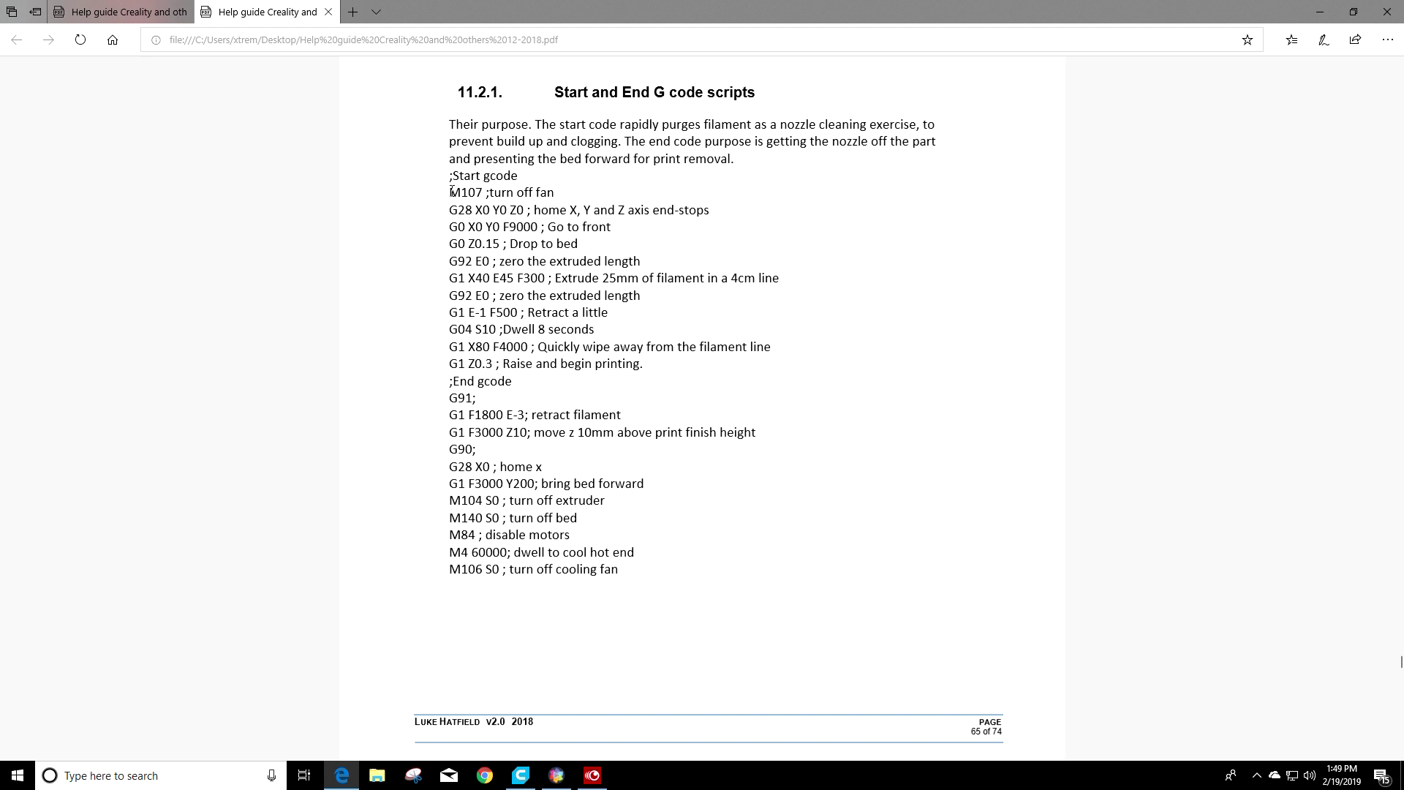
left_click_drag(451, 191, 544, 195)
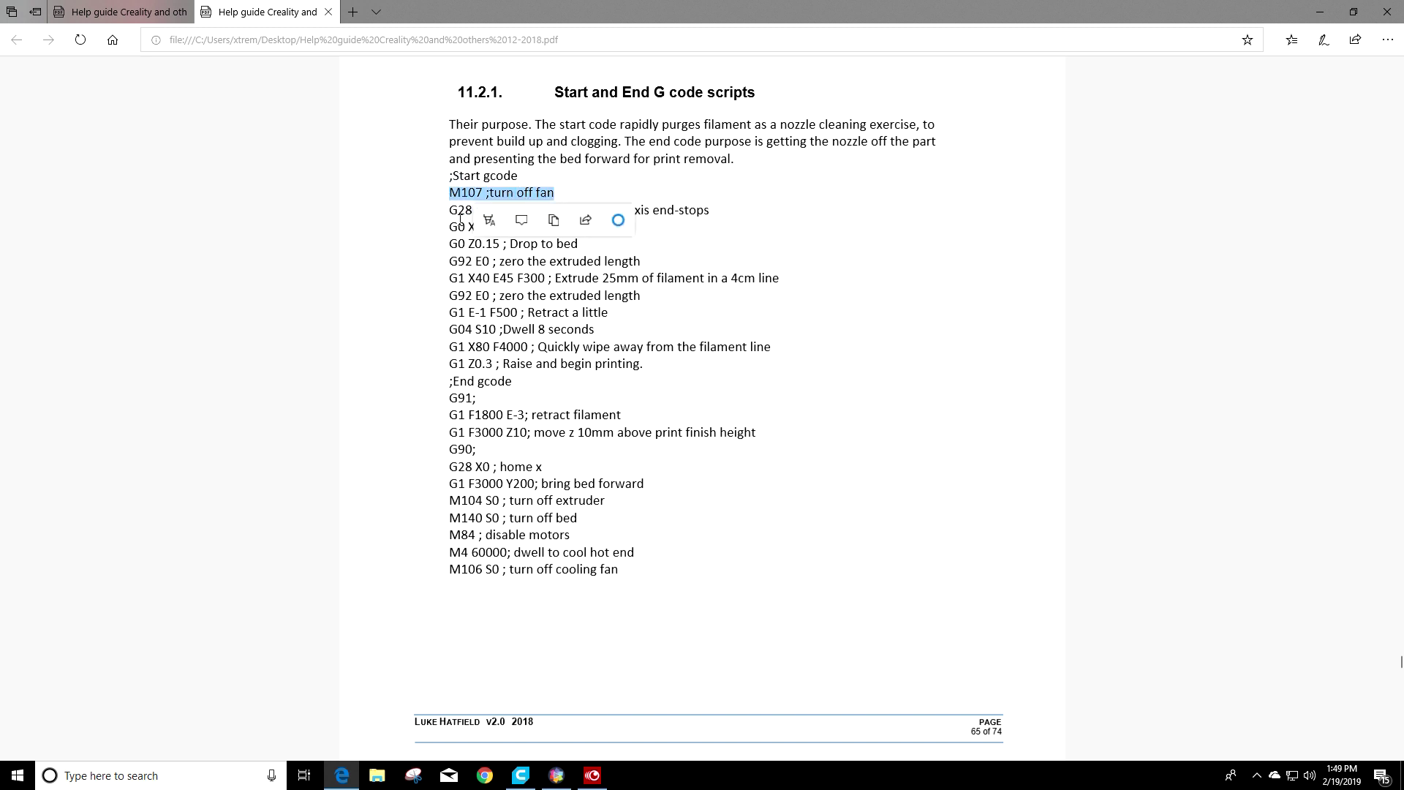
left_click_drag(450, 210, 465, 210)
left_click(510, 196)
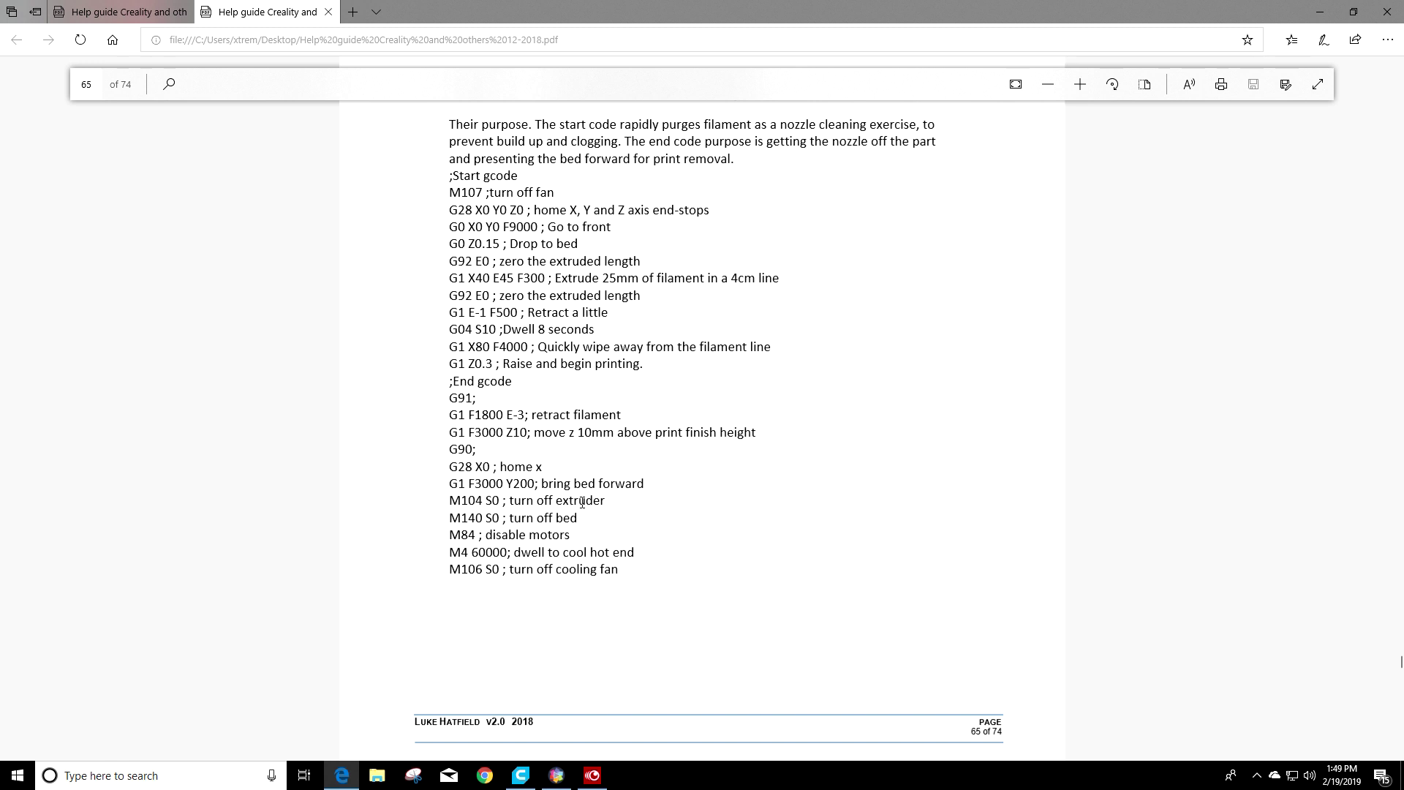
left_click_drag(582, 502, 533, 503)
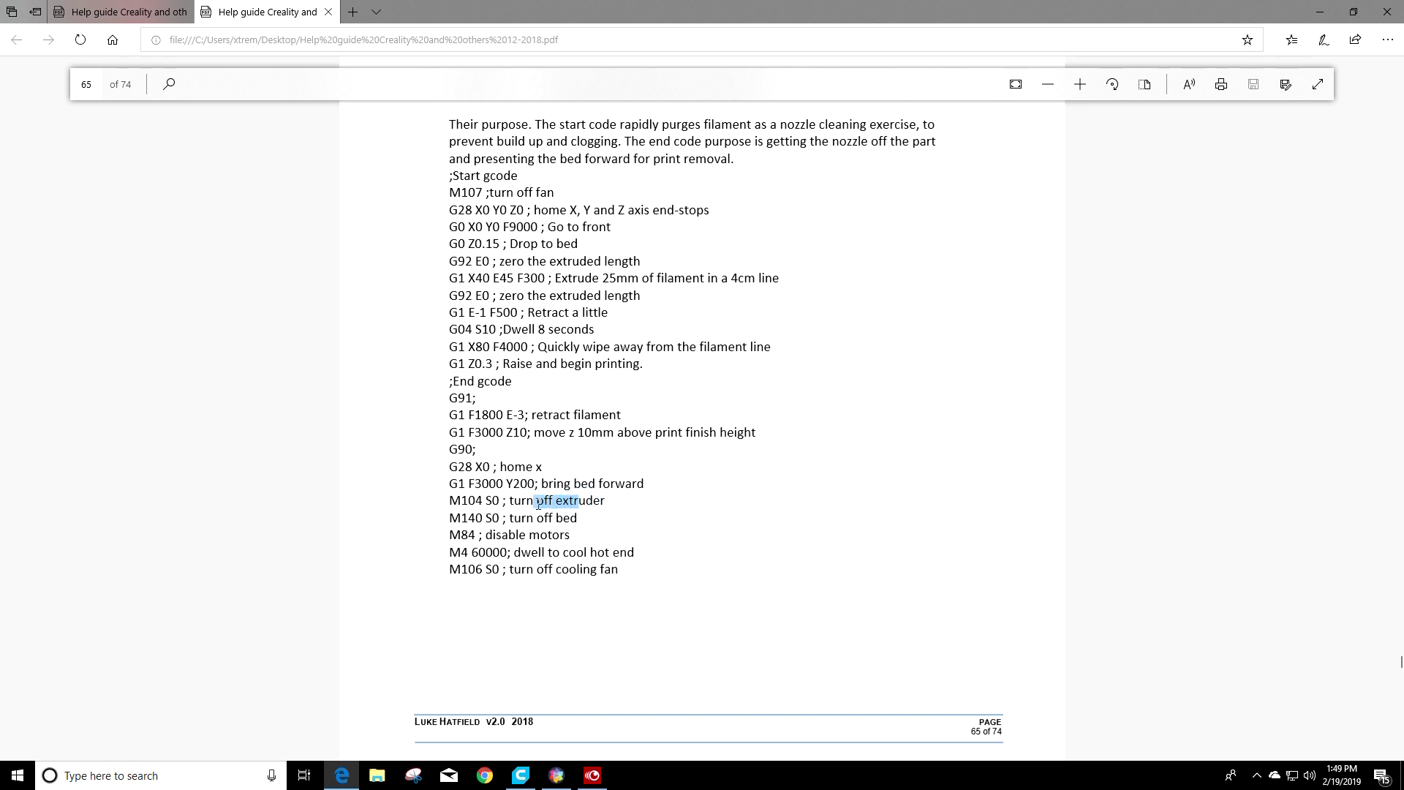
left_click(579, 515)
left_click_drag(526, 534, 449, 535)
left_click(526, 532)
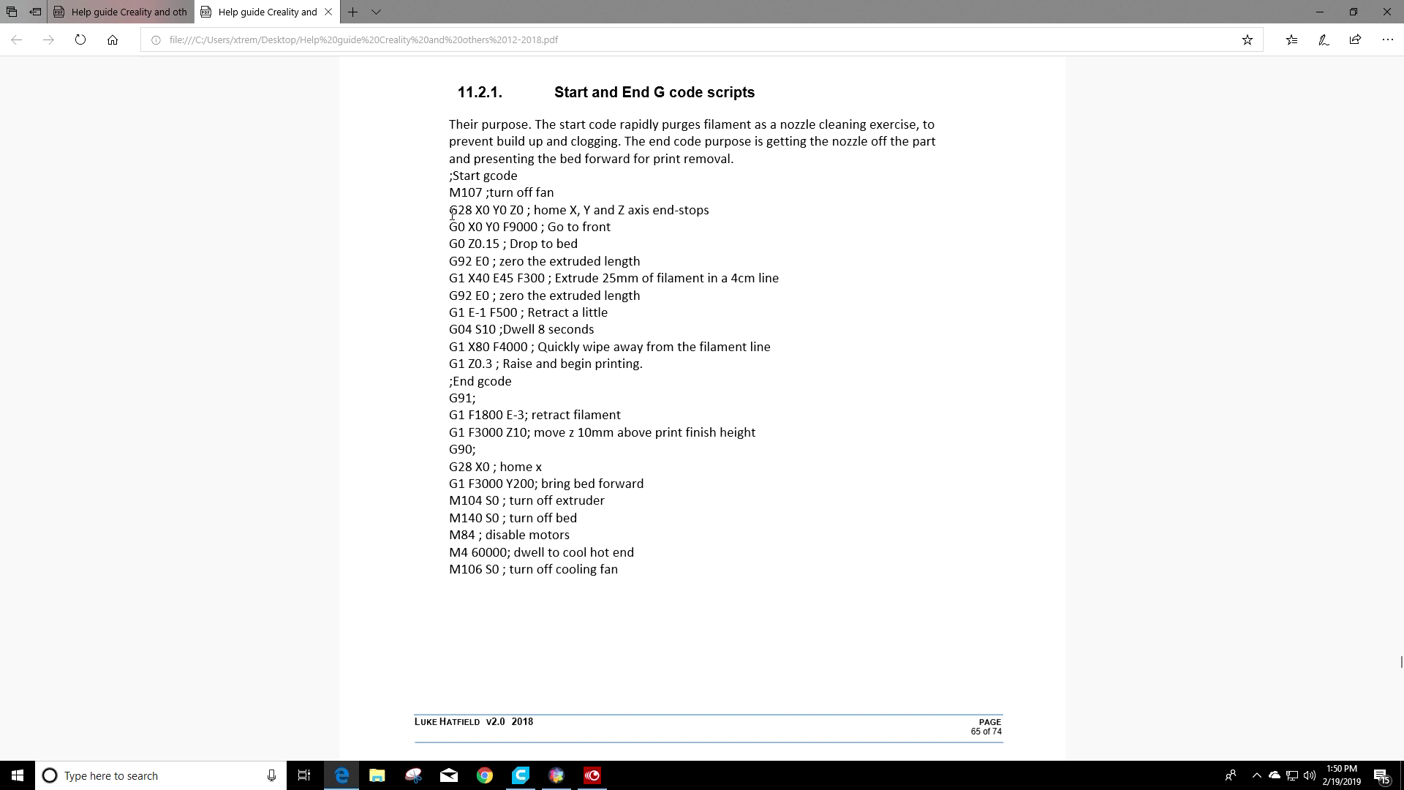
left_click_drag(449, 211, 463, 216)
left_click(483, 301)
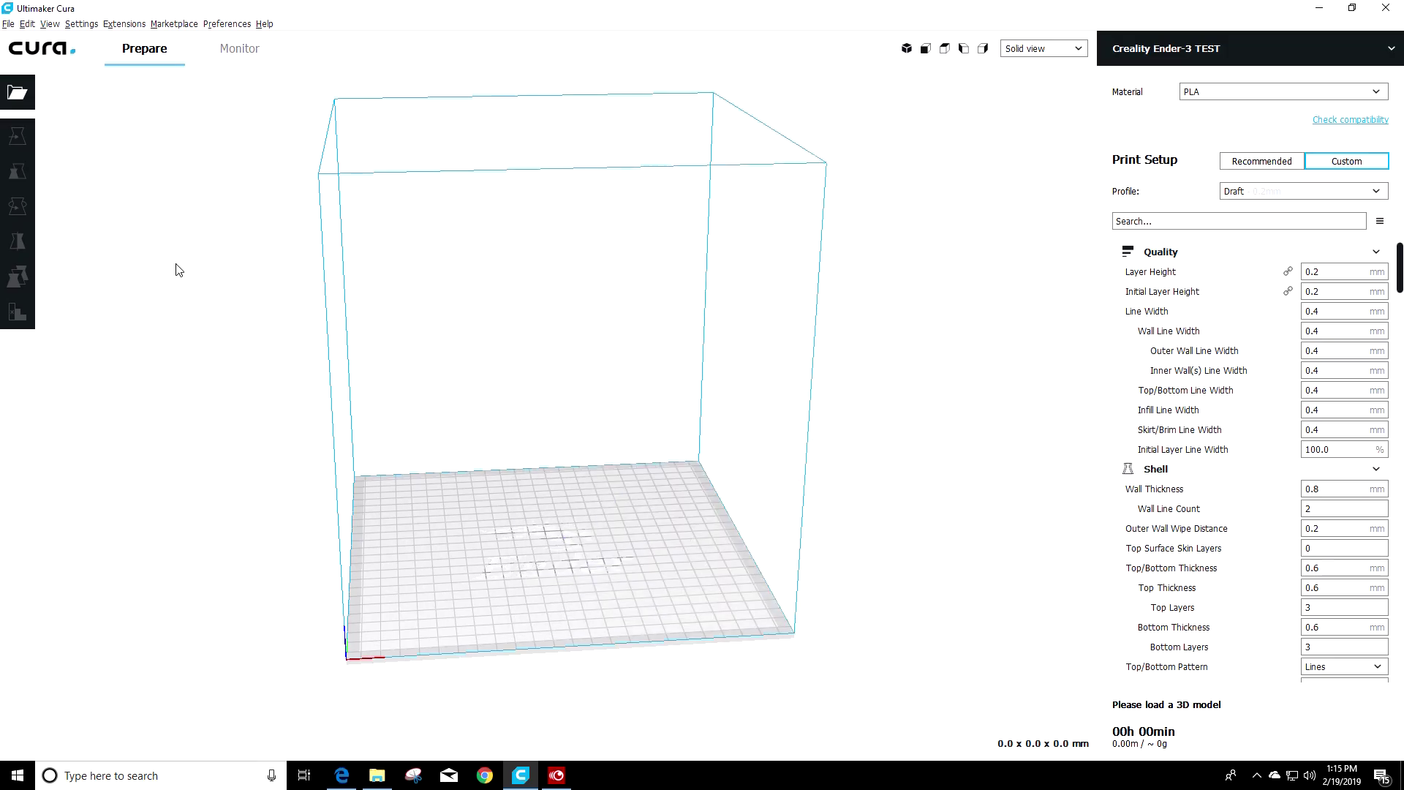
- Open the Machine Settings of the Creality Ender-3 TEST printer from Manage Printers
left_click(82, 28)
mouse_move(158, 31)
left_click(81, 23)
mouse_move(95, 39)
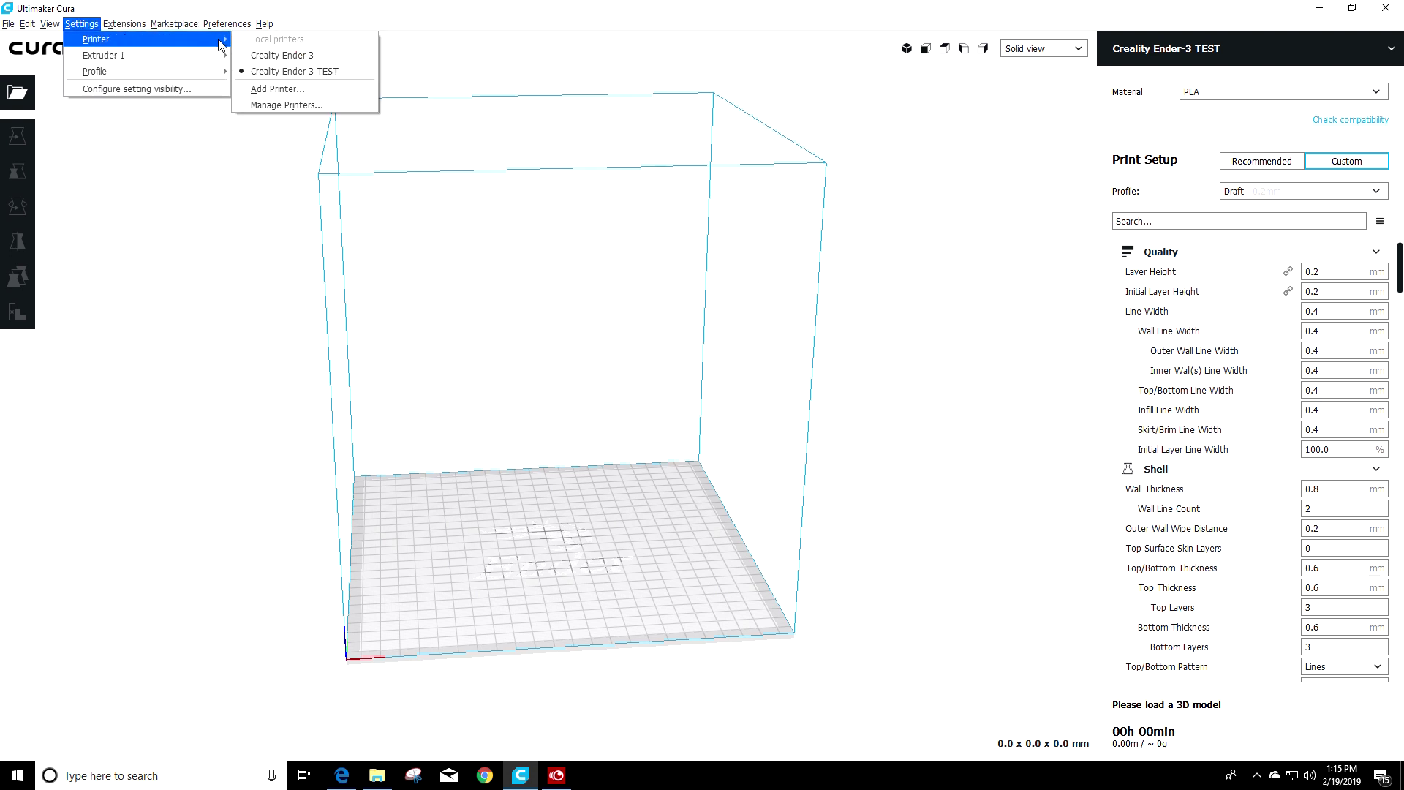
left_click(272, 105)
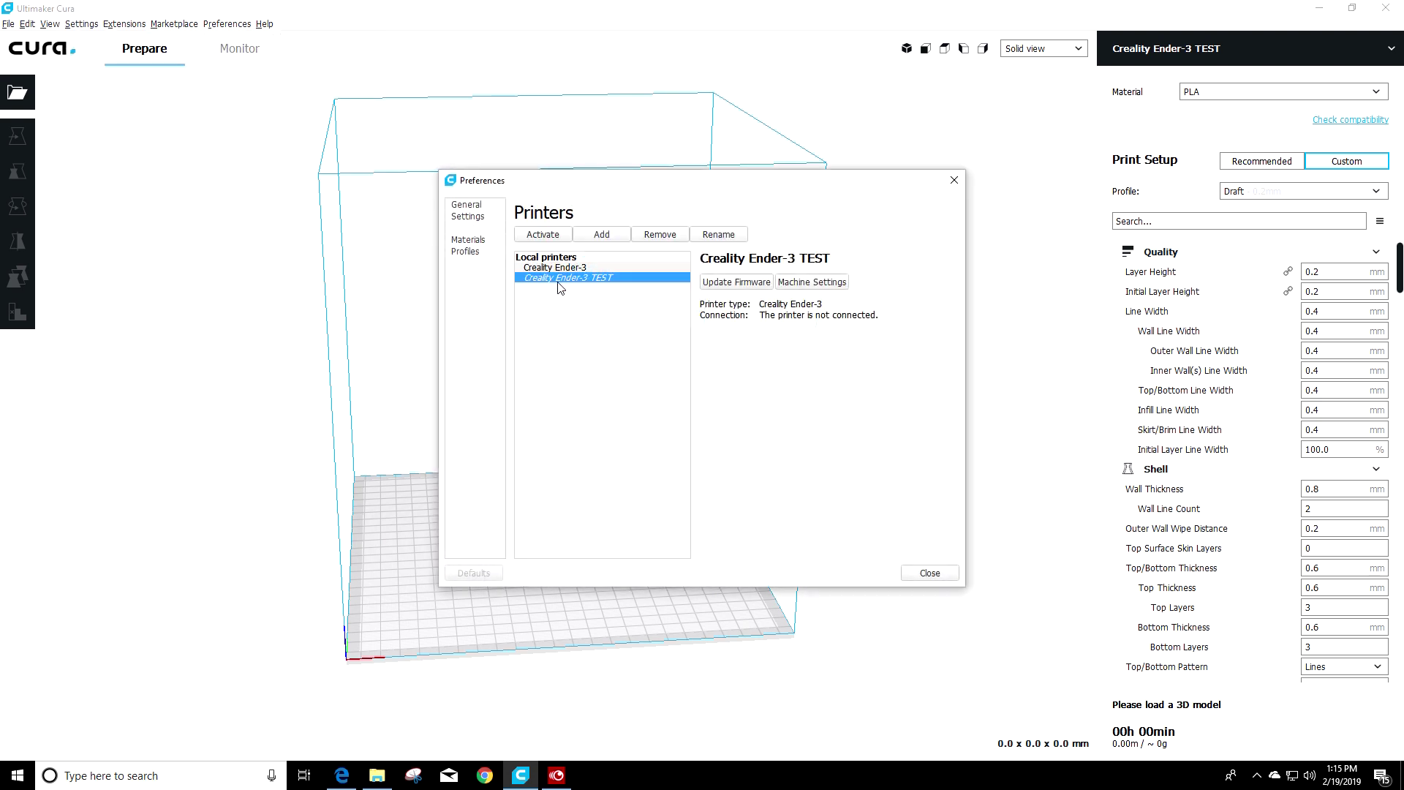
left_click(818, 286)
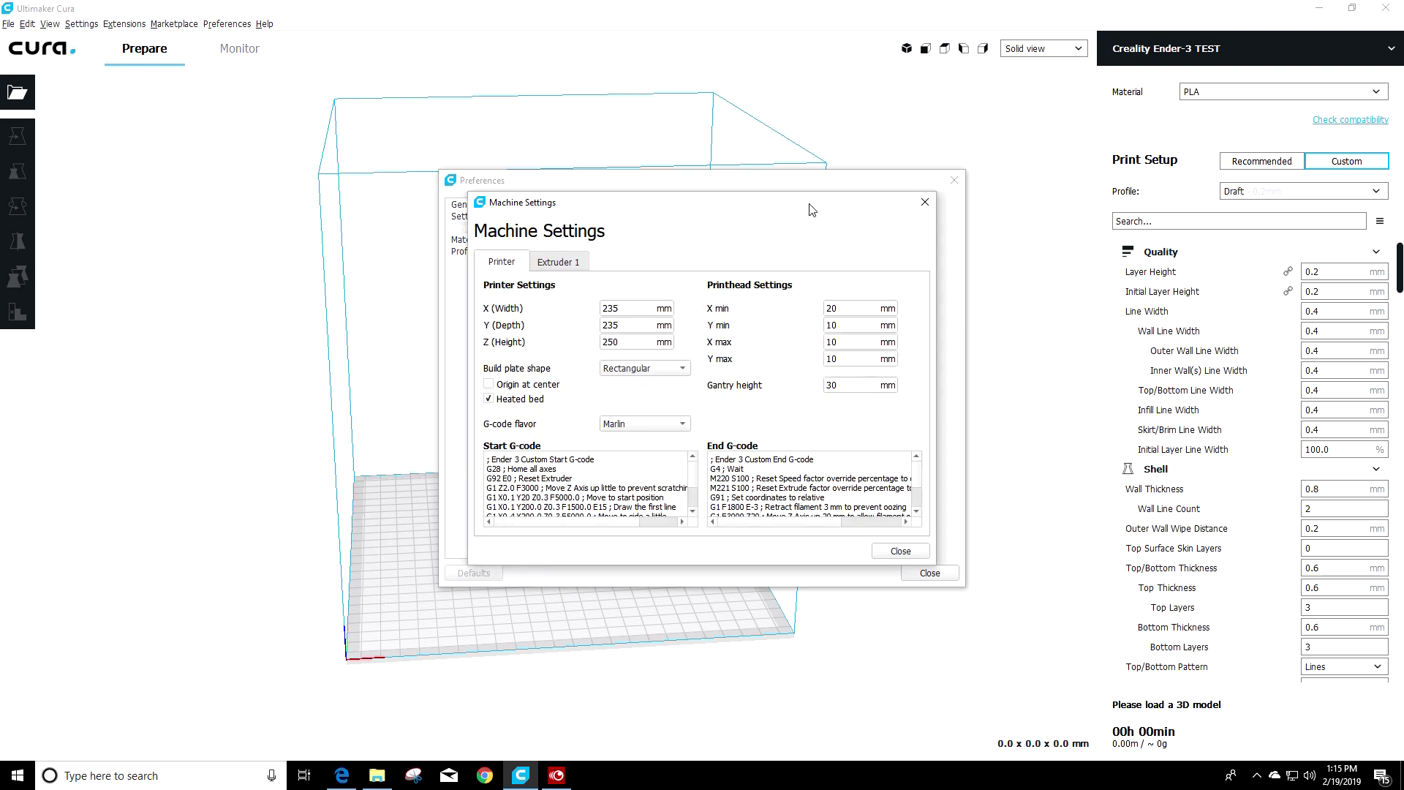
- Move the Machine Settings dialog to the upper left and widen it so full G-code lines show
left_click_drag(812, 210, 508, 117)
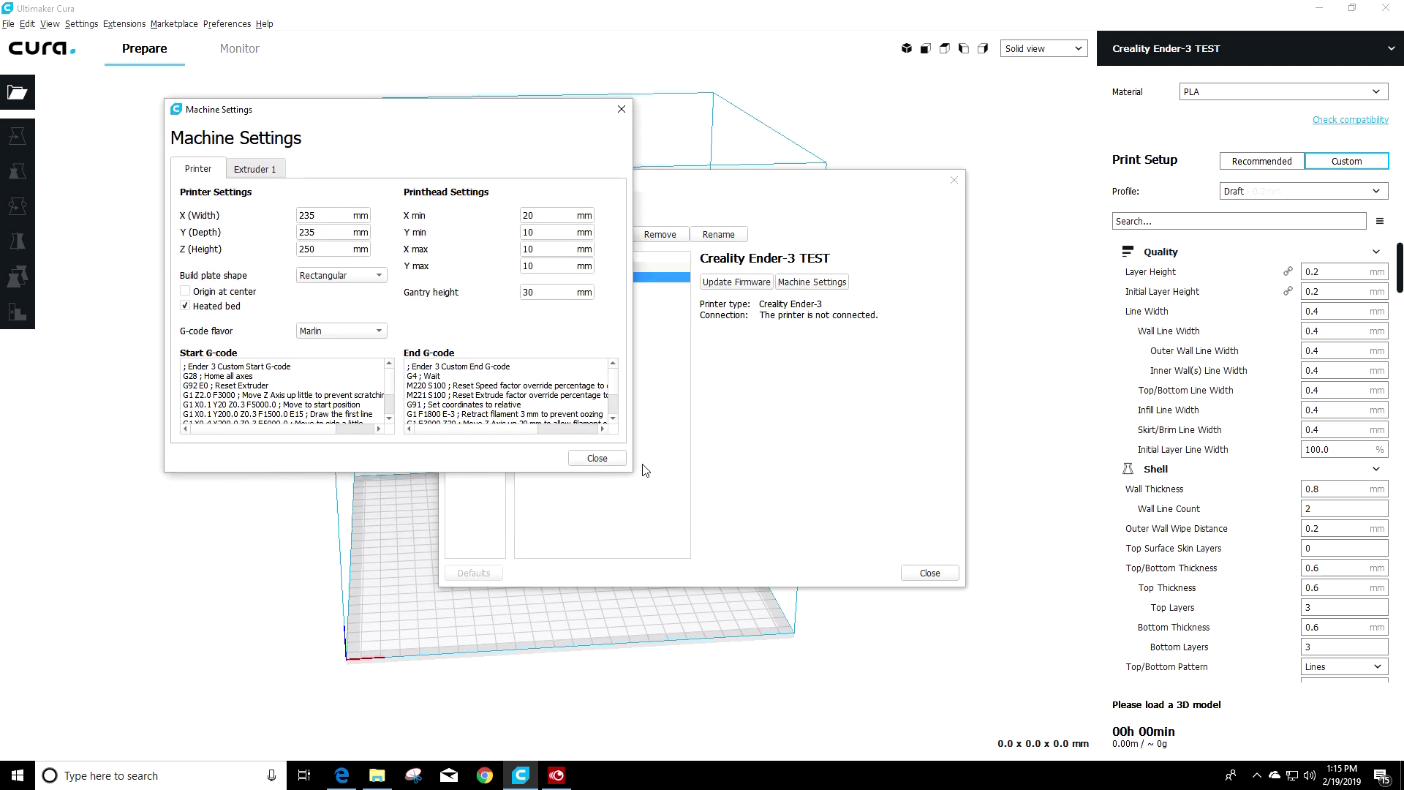
left_click_drag(633, 468, 1078, 729)
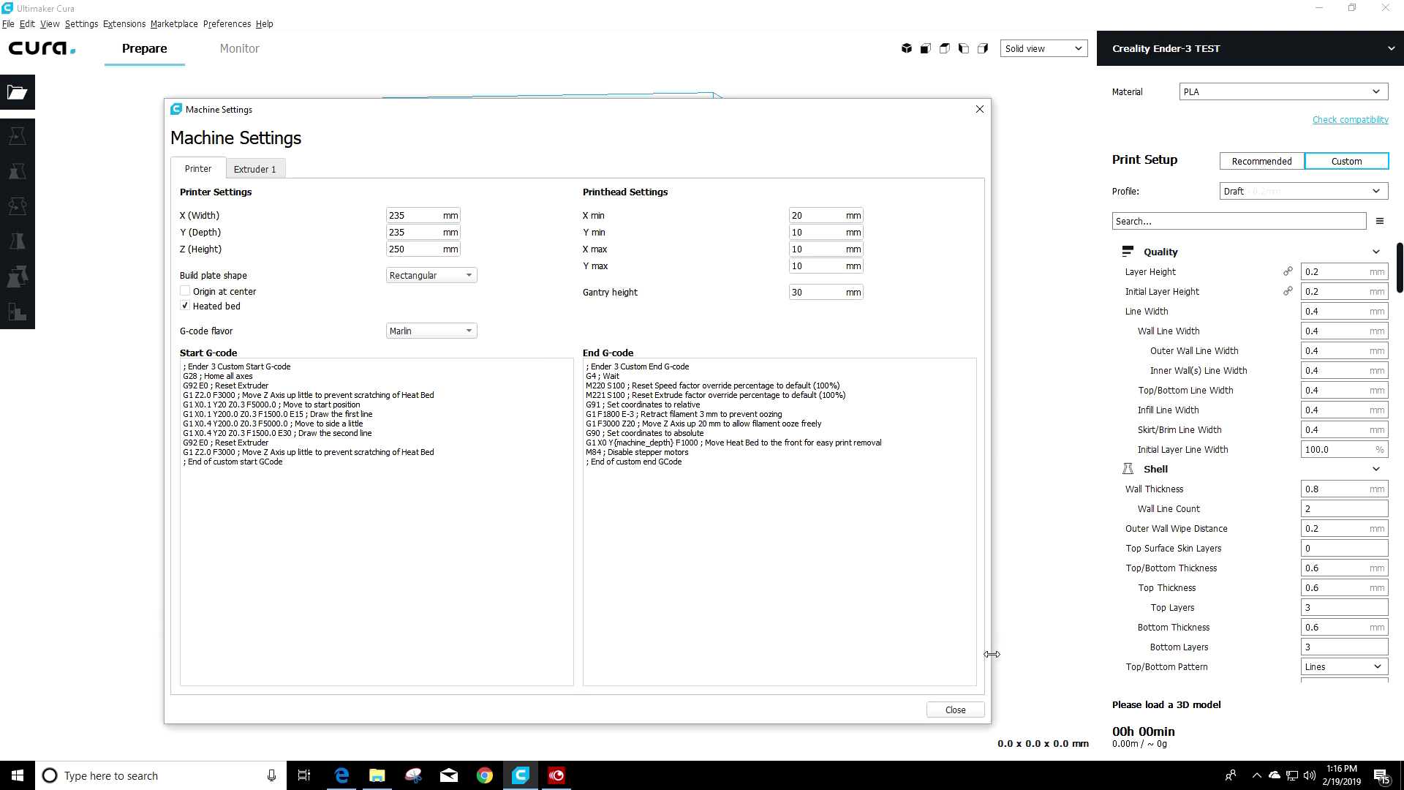
left_click_drag(989, 652, 1138, 652)
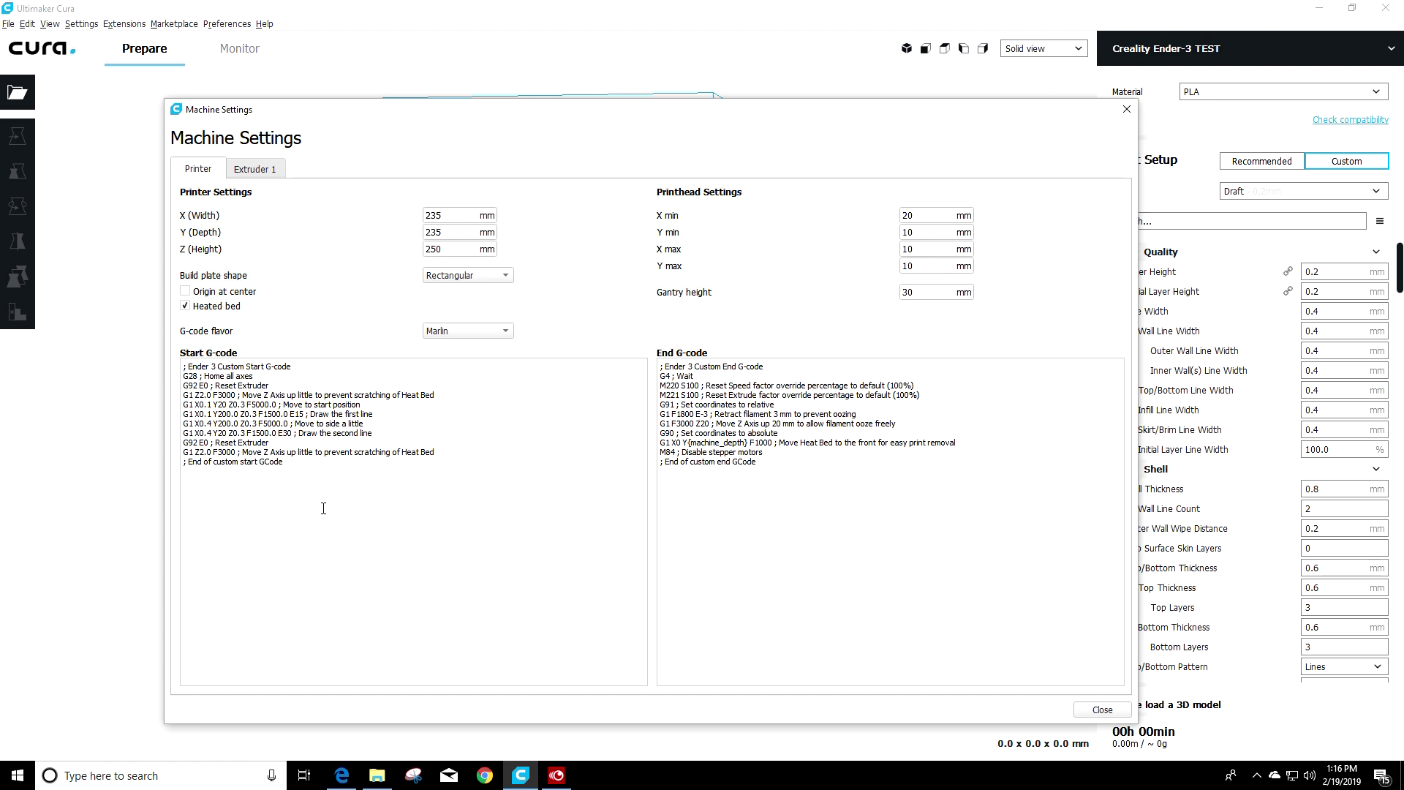
left_click(322, 472)
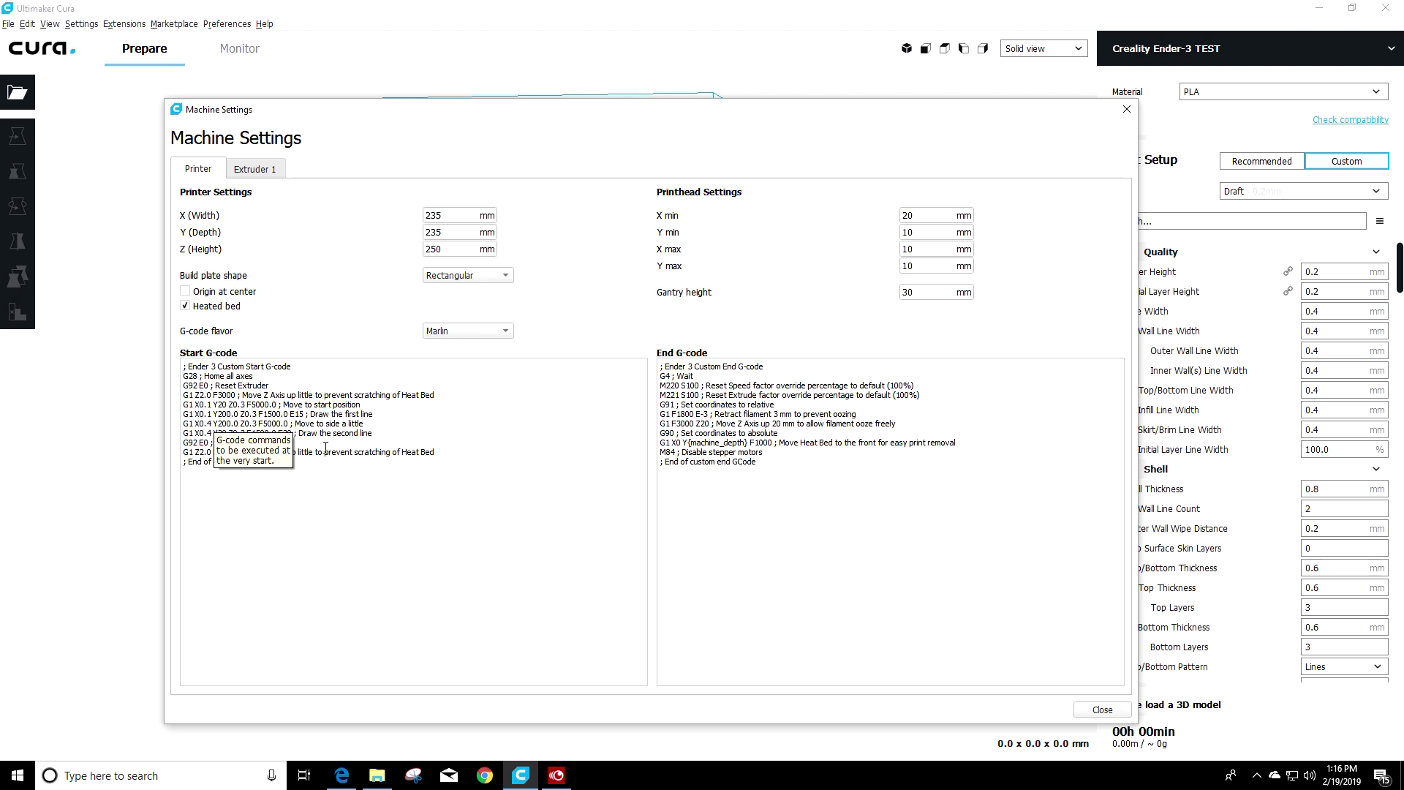
- Inspect the end of the current Start G-code, around the G92 E0 Reset Extruder line
left_click_drag(371, 432, 290, 445)
left_click(268, 442)
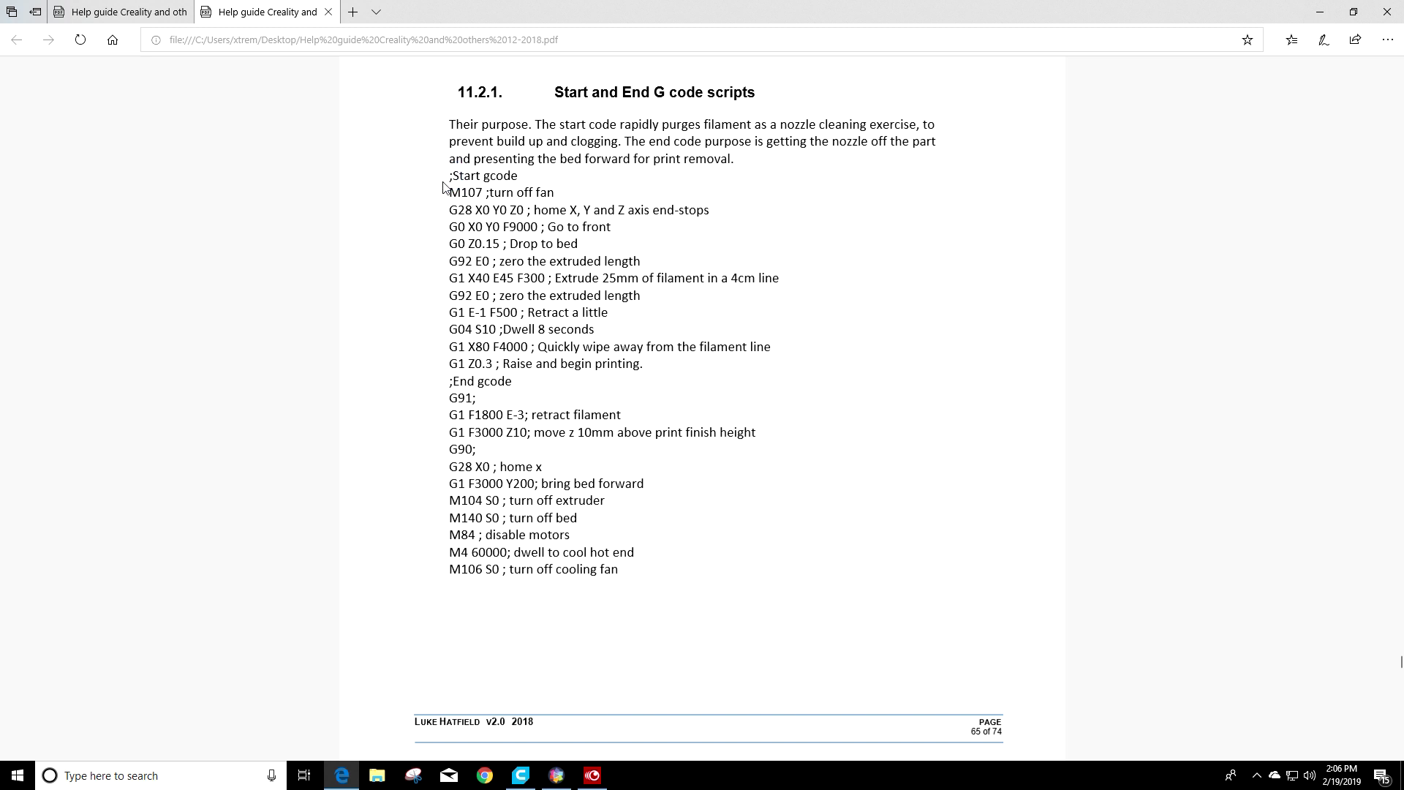
- Copy the guide's start script from ;Start gcode through the G1 Z0.3 raise line
left_click_drag(449, 176, 644, 364)
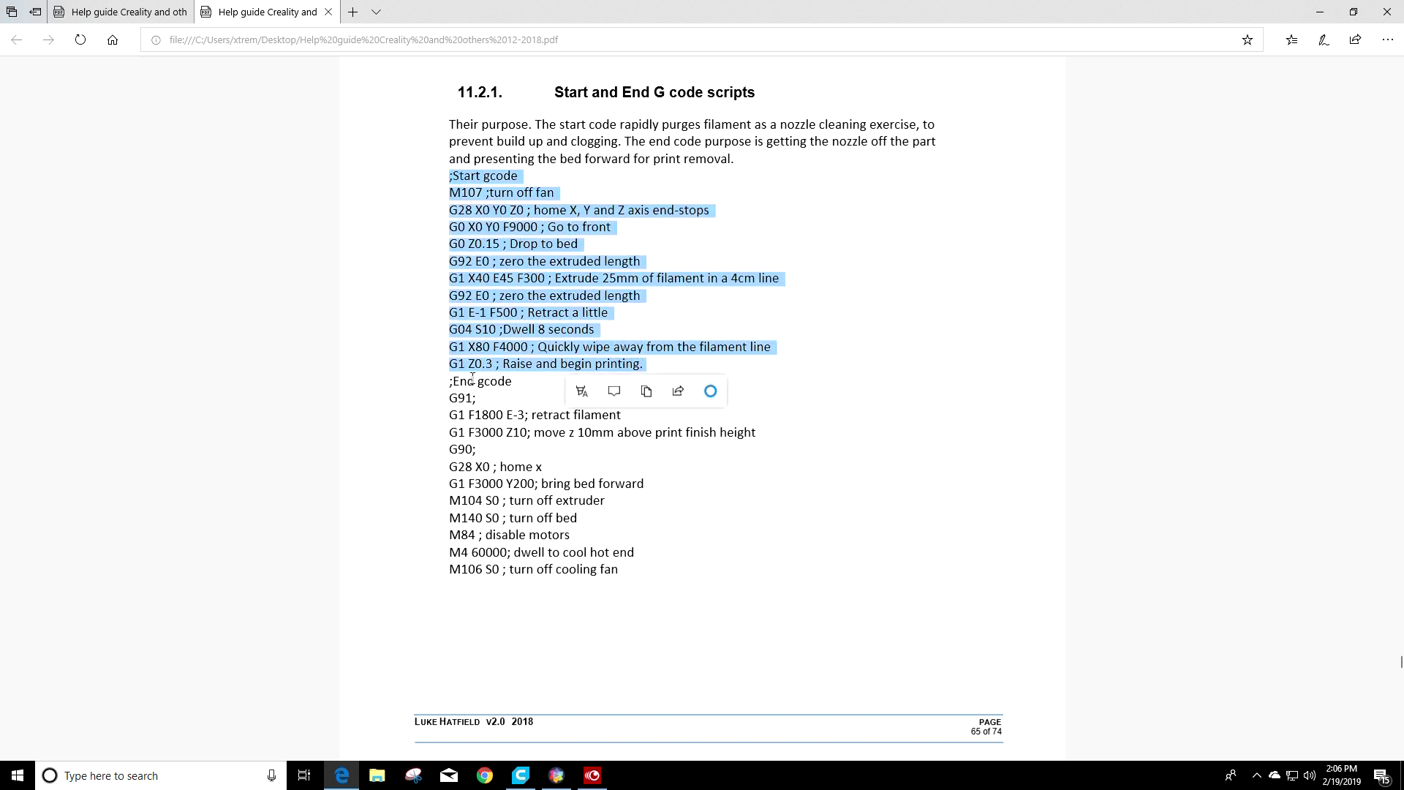
right_click(525, 294)
left_click(573, 437)
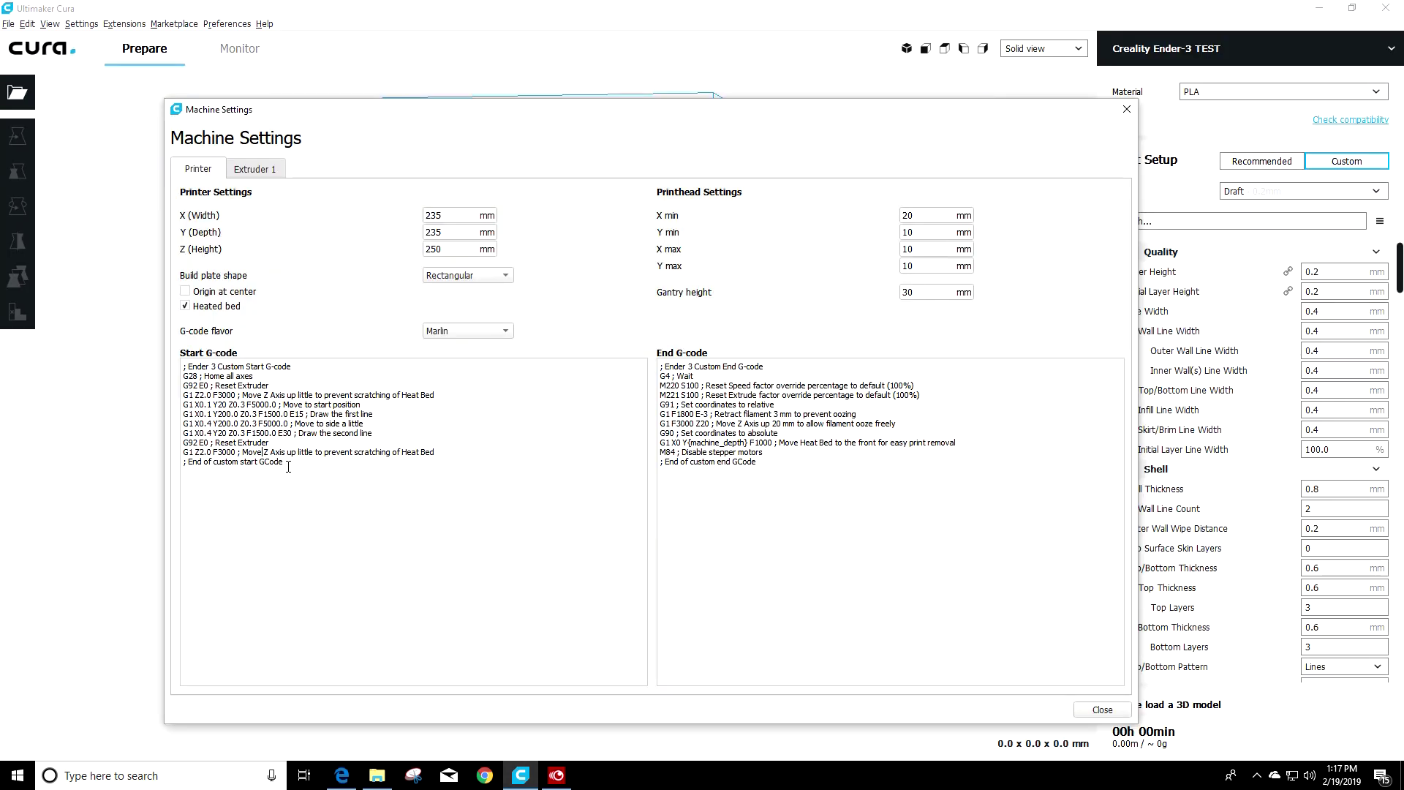
- Replace the old Start G-code with the copied script and scroll along its single long line
left_click_drag(223, 385, 184, 366)
left_click(305, 466)
right_click(204, 388)
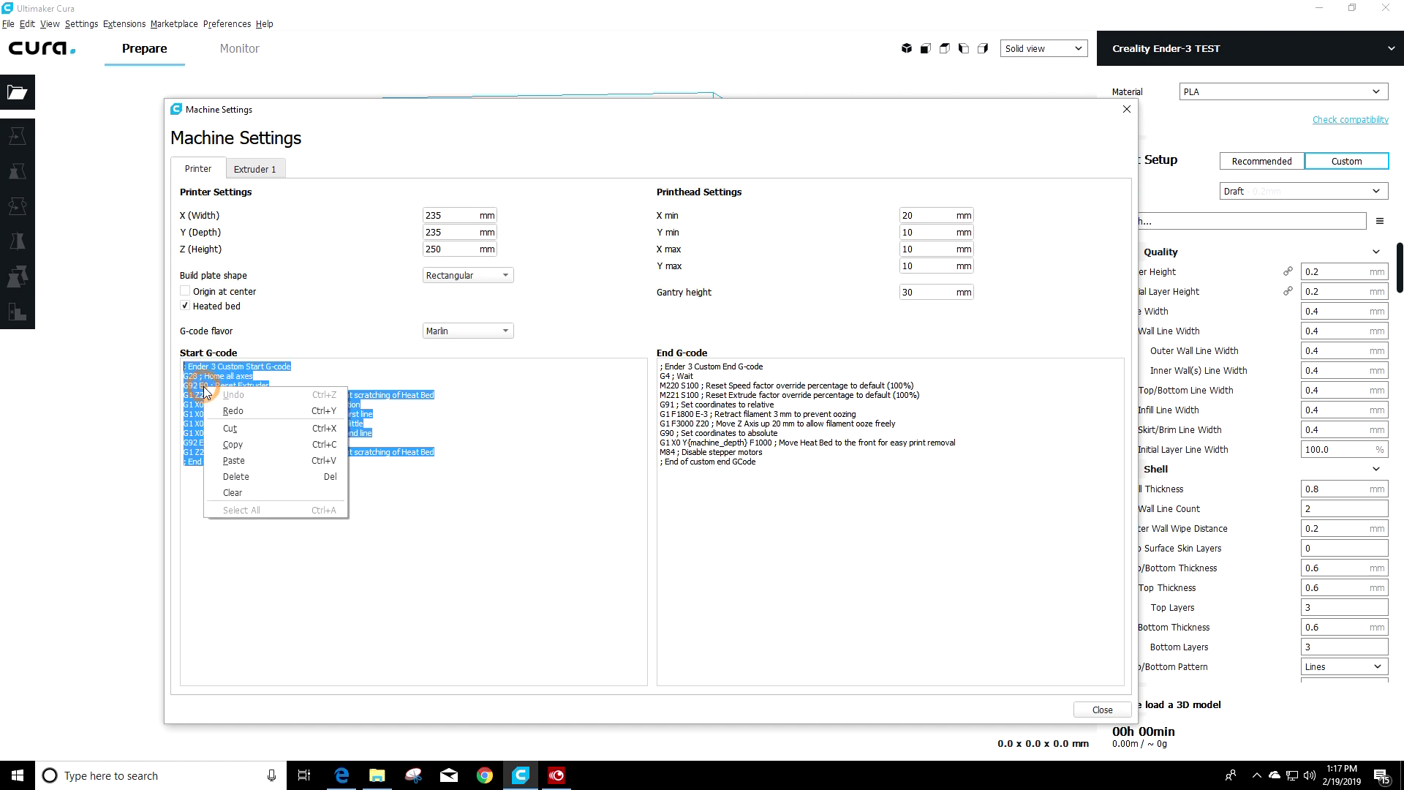
left_click(251, 460)
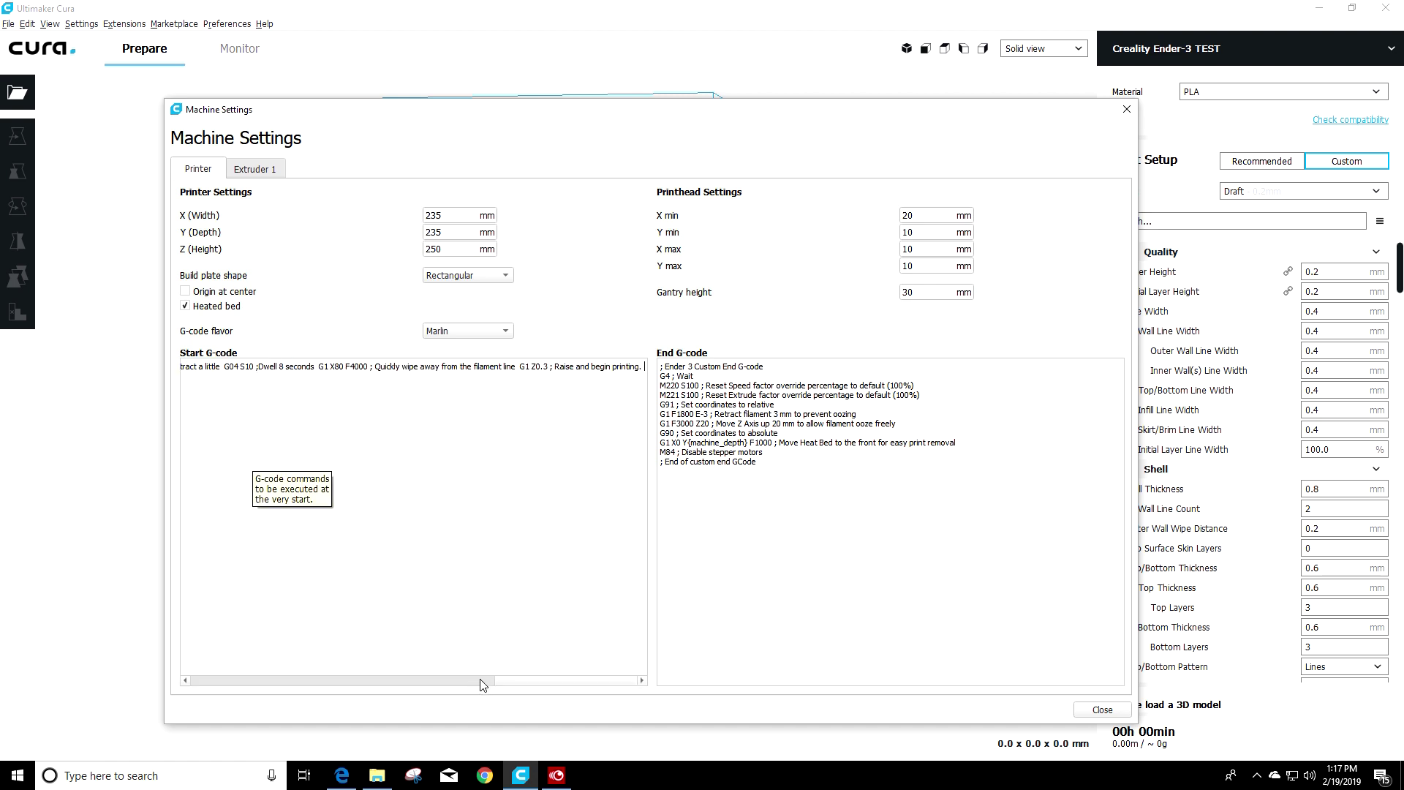
left_click_drag(520, 681, 206, 708)
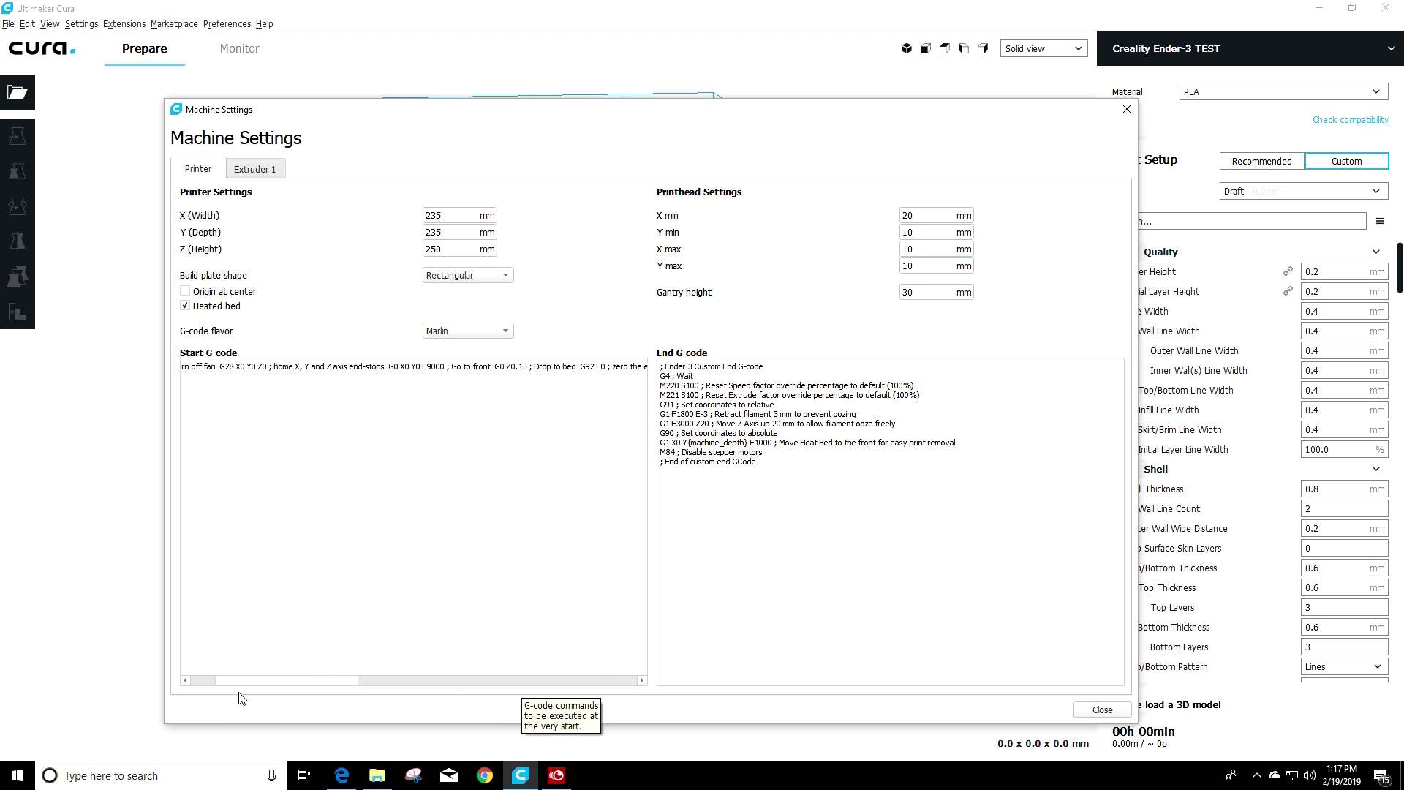
- Break M107, G28, G0 X0 Y0 F9000, G0 Z0.15, G92 E0 and G1 X40 E45 F300 onto separate lines
left_click(233, 368)
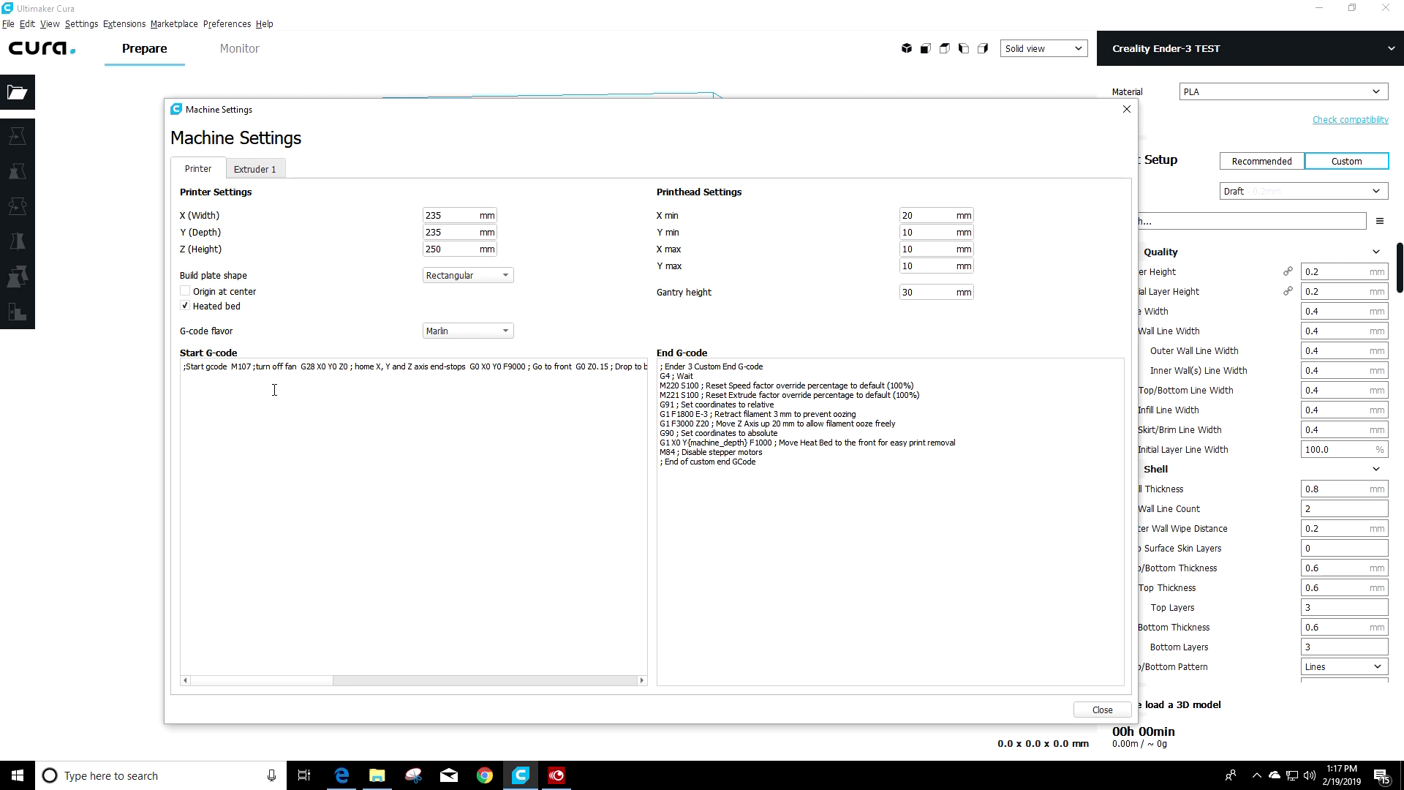
key("Return")
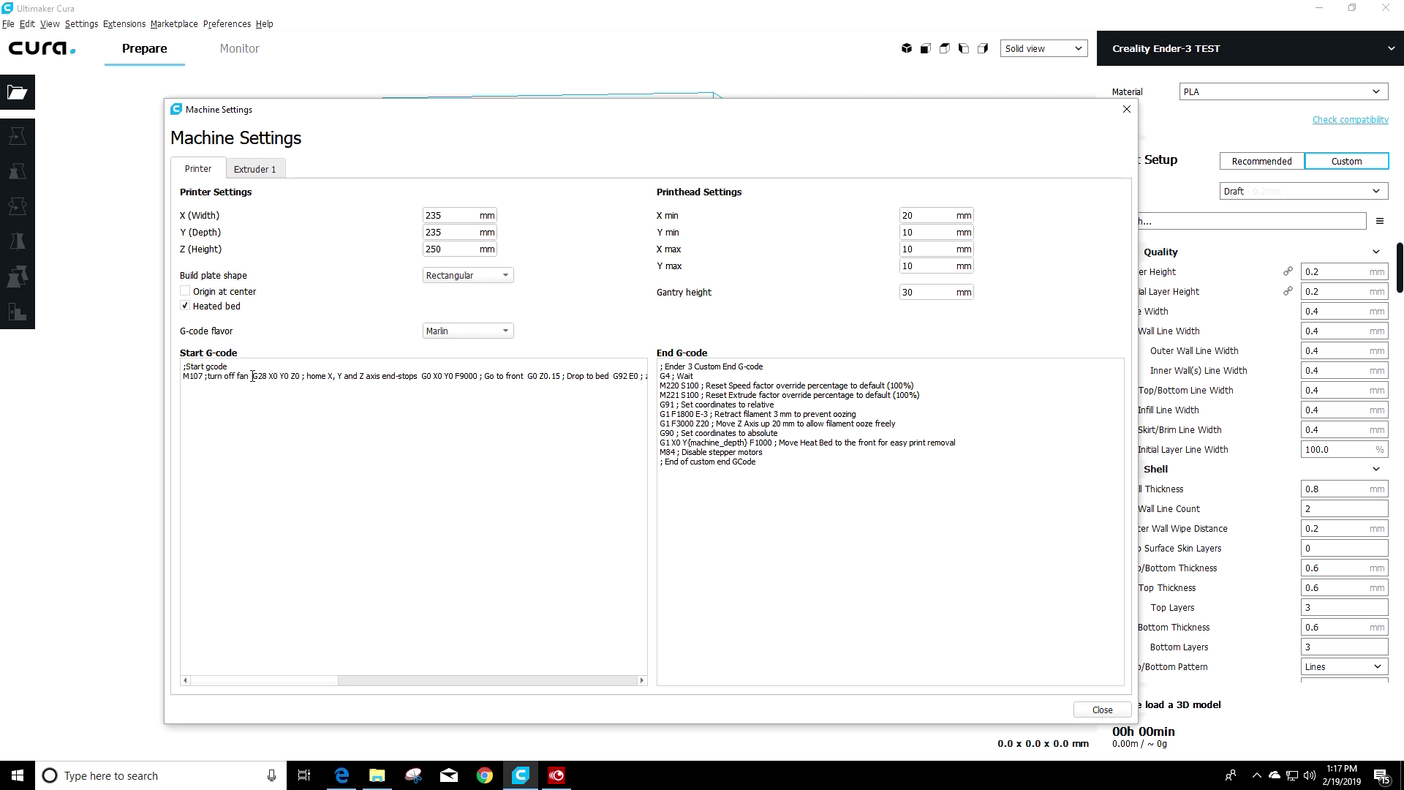
left_click(252, 378)
key("Return")
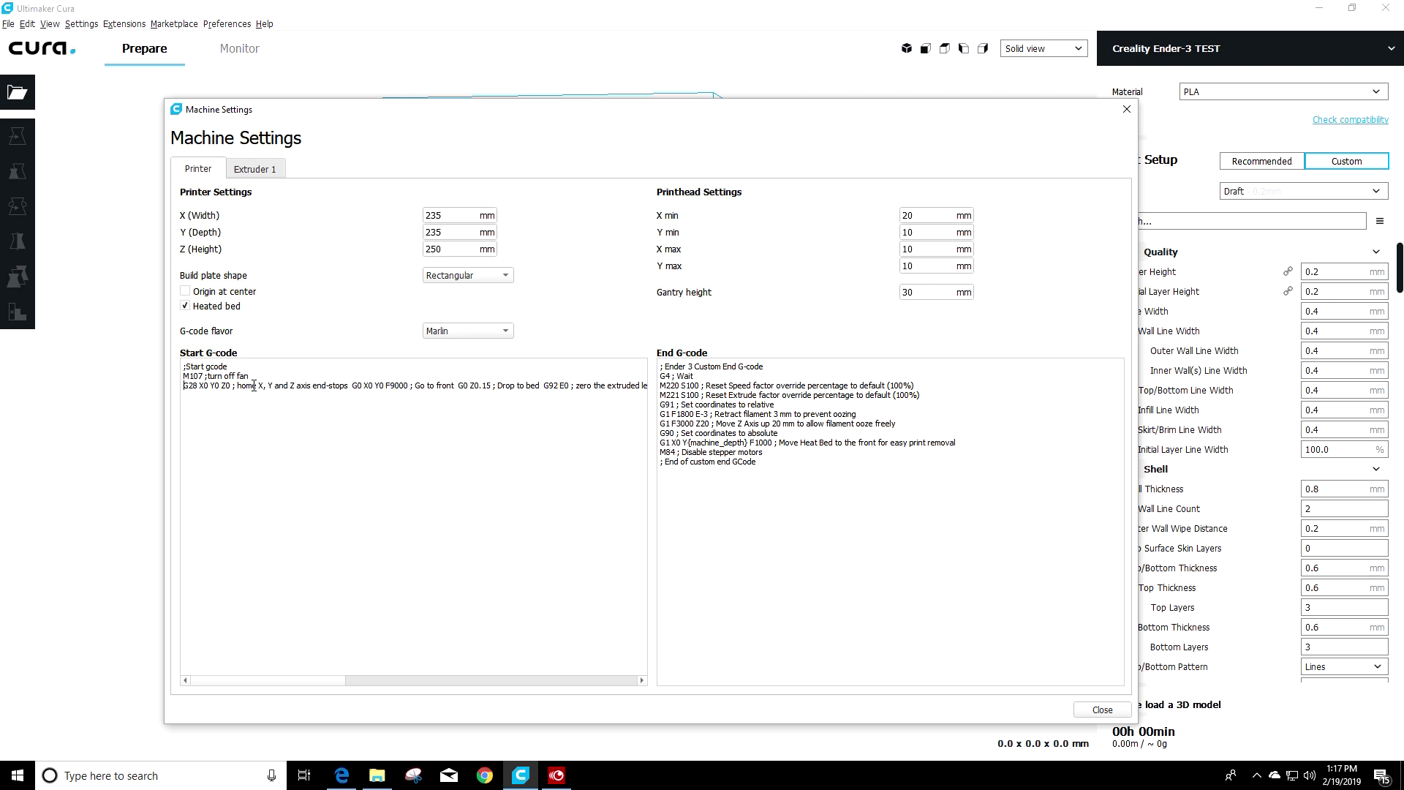
left_click(353, 385)
key("Return")
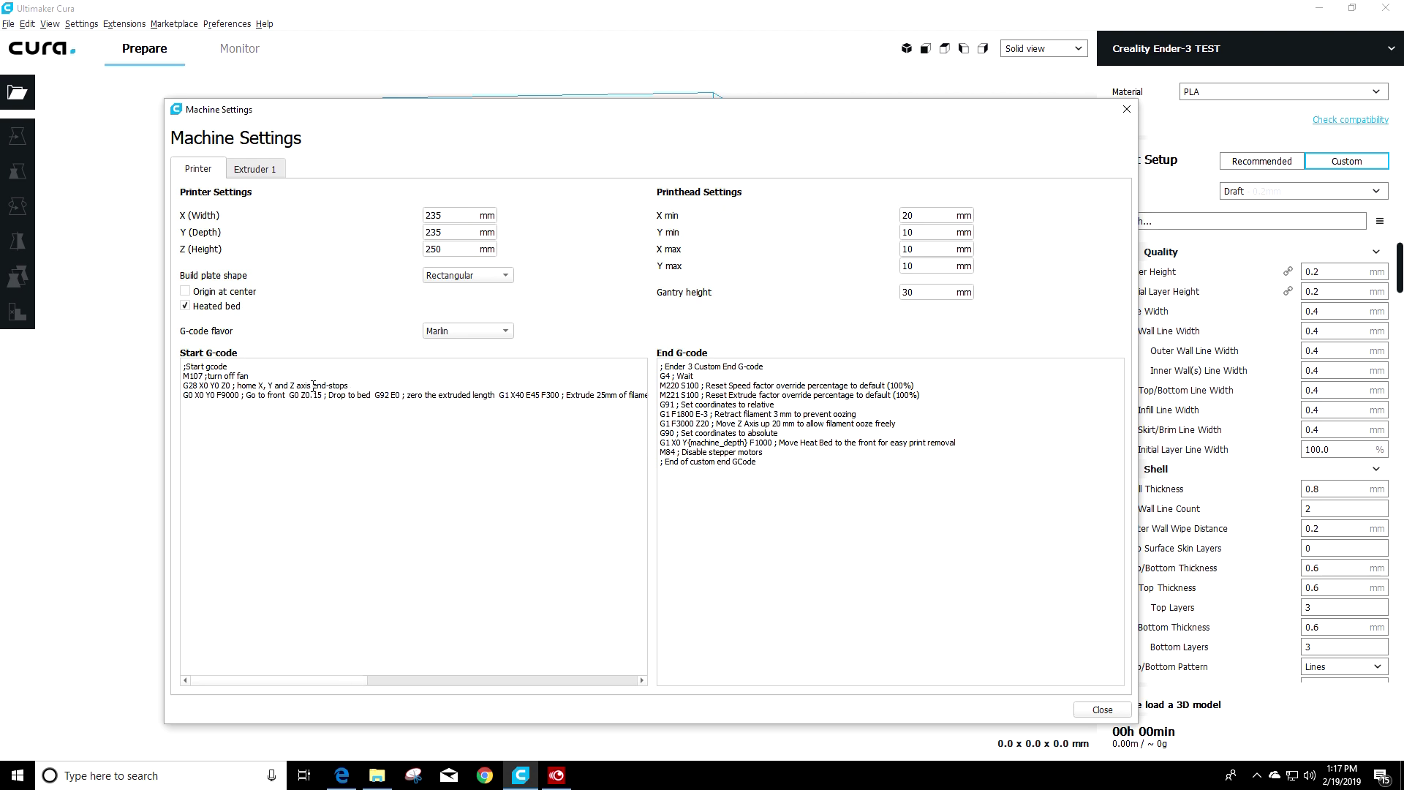
left_click(287, 395)
key("Return")
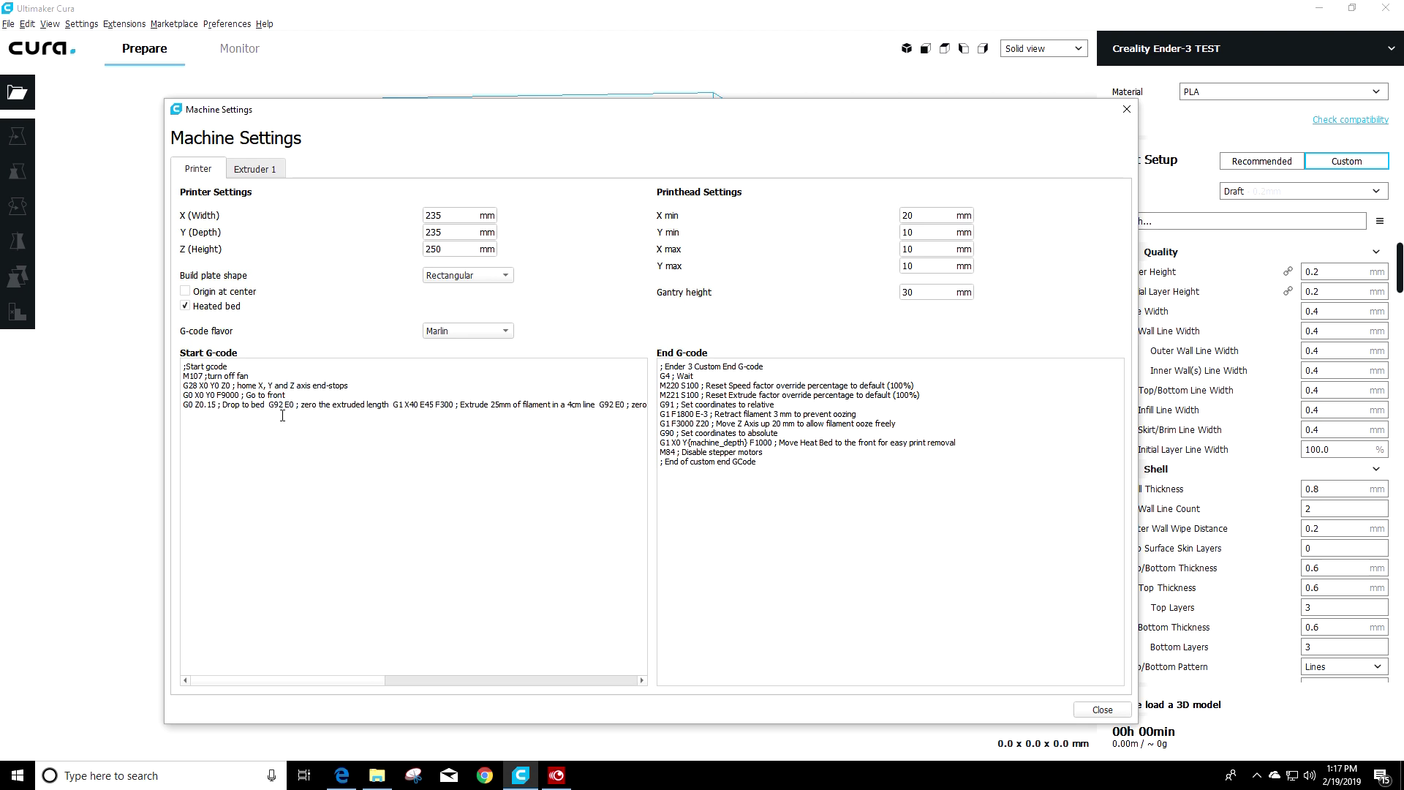
left_click(267, 405)
key("Return")
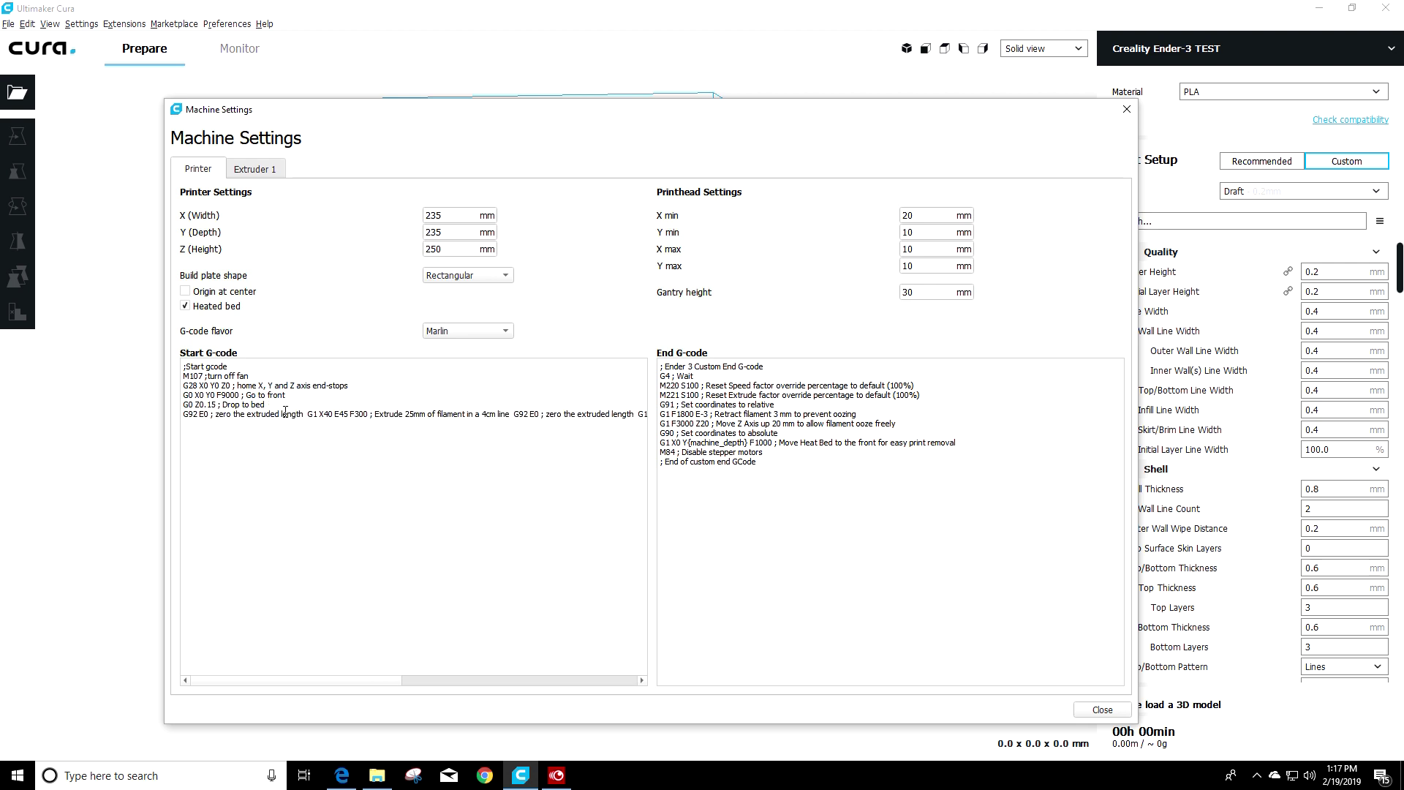
left_click(308, 414)
key("Return")
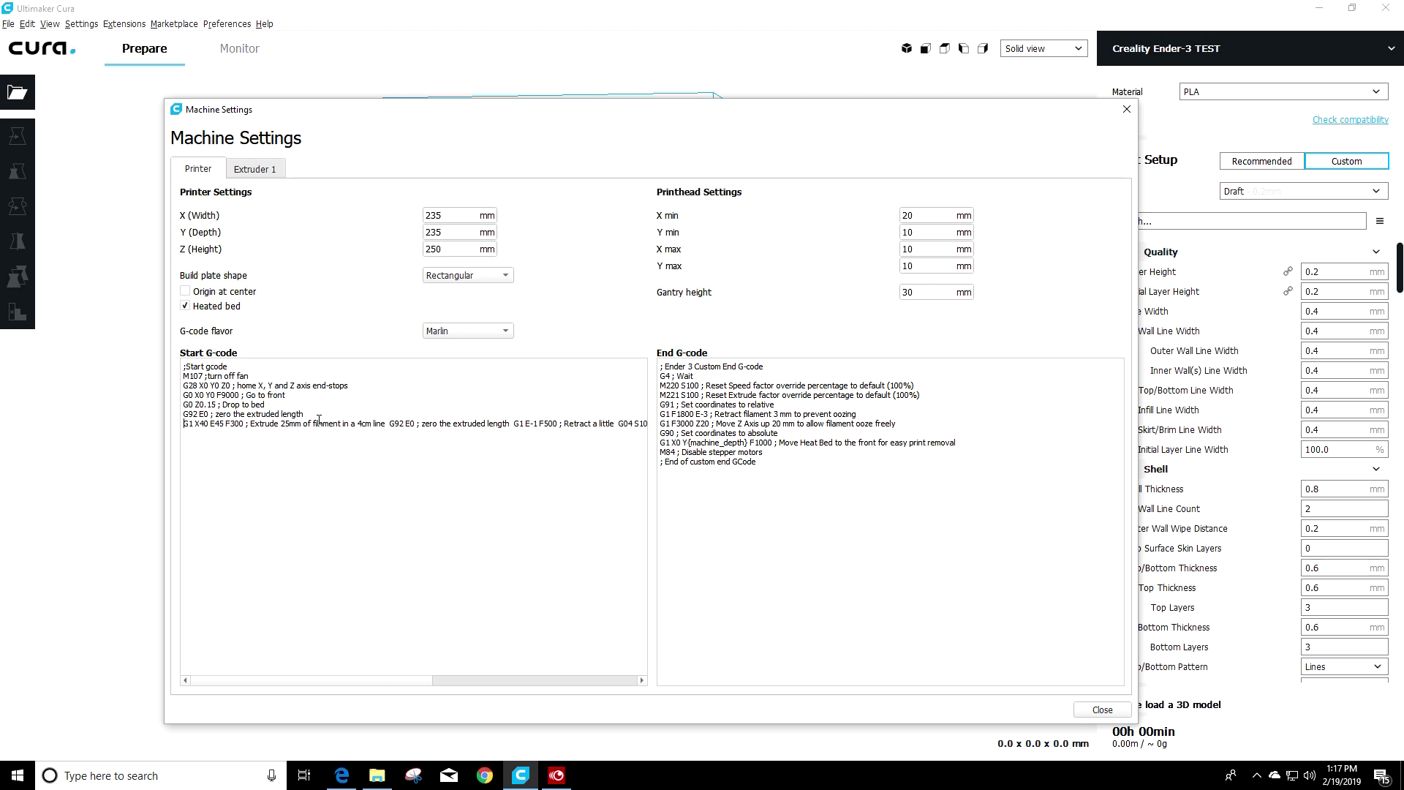
- Put the second G92 E0, G1 E-1 F500, G04 S10, G1 X80 F4000 and G1 Z0.3 on separate lines
left_click(391, 424)
key("Return")
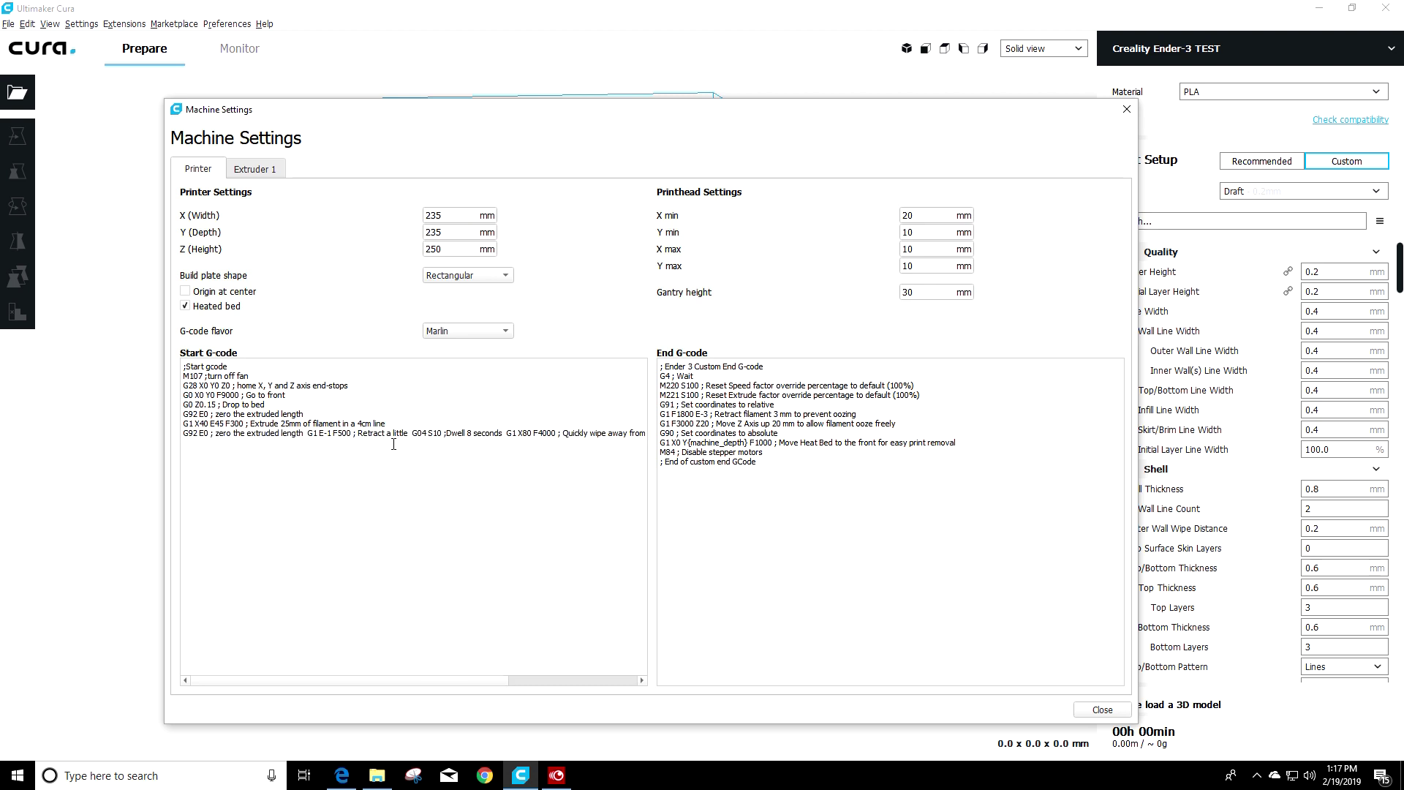
left_click(306, 433)
key("Return")
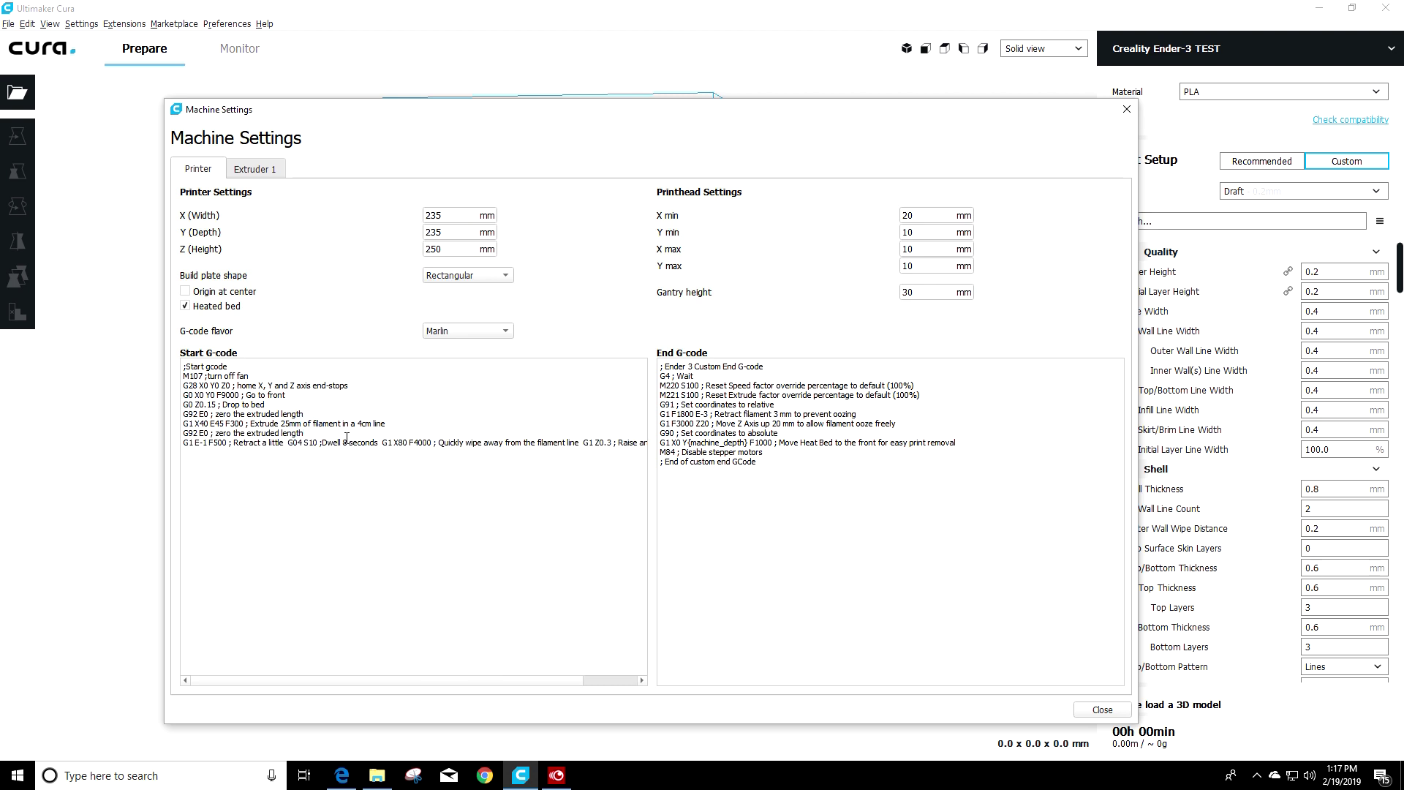
left_click(285, 443)
key("Return")
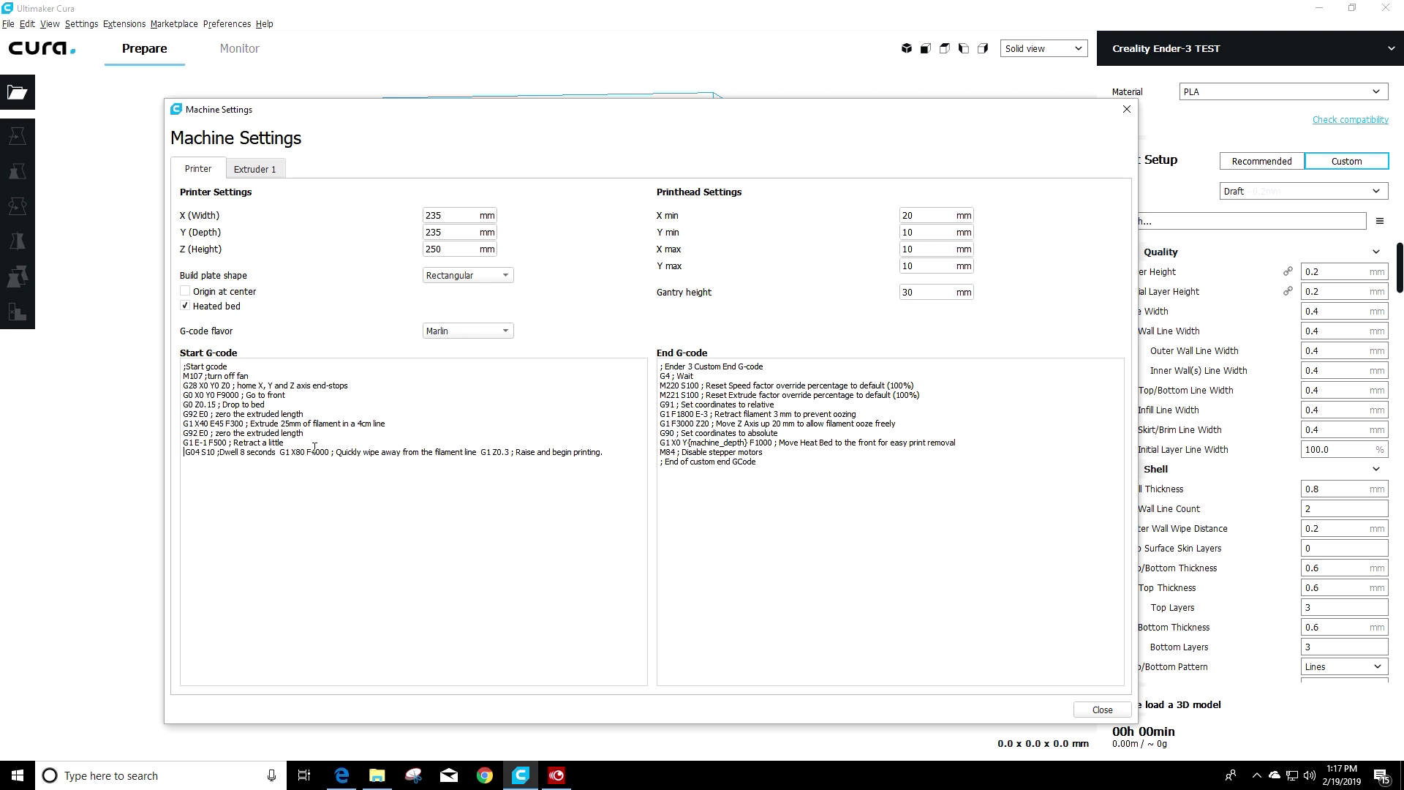
key("Delete")
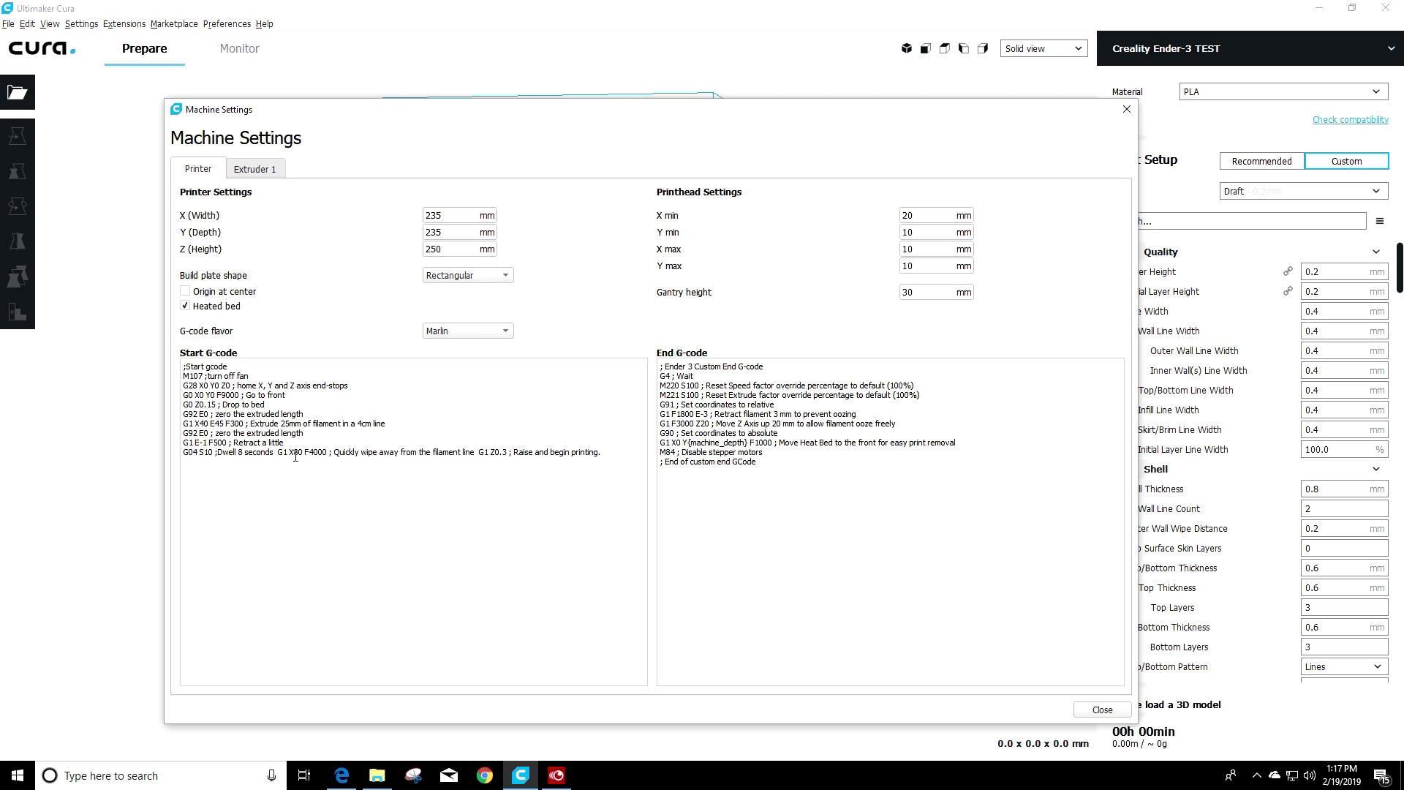
left_click(278, 452)
key("Return")
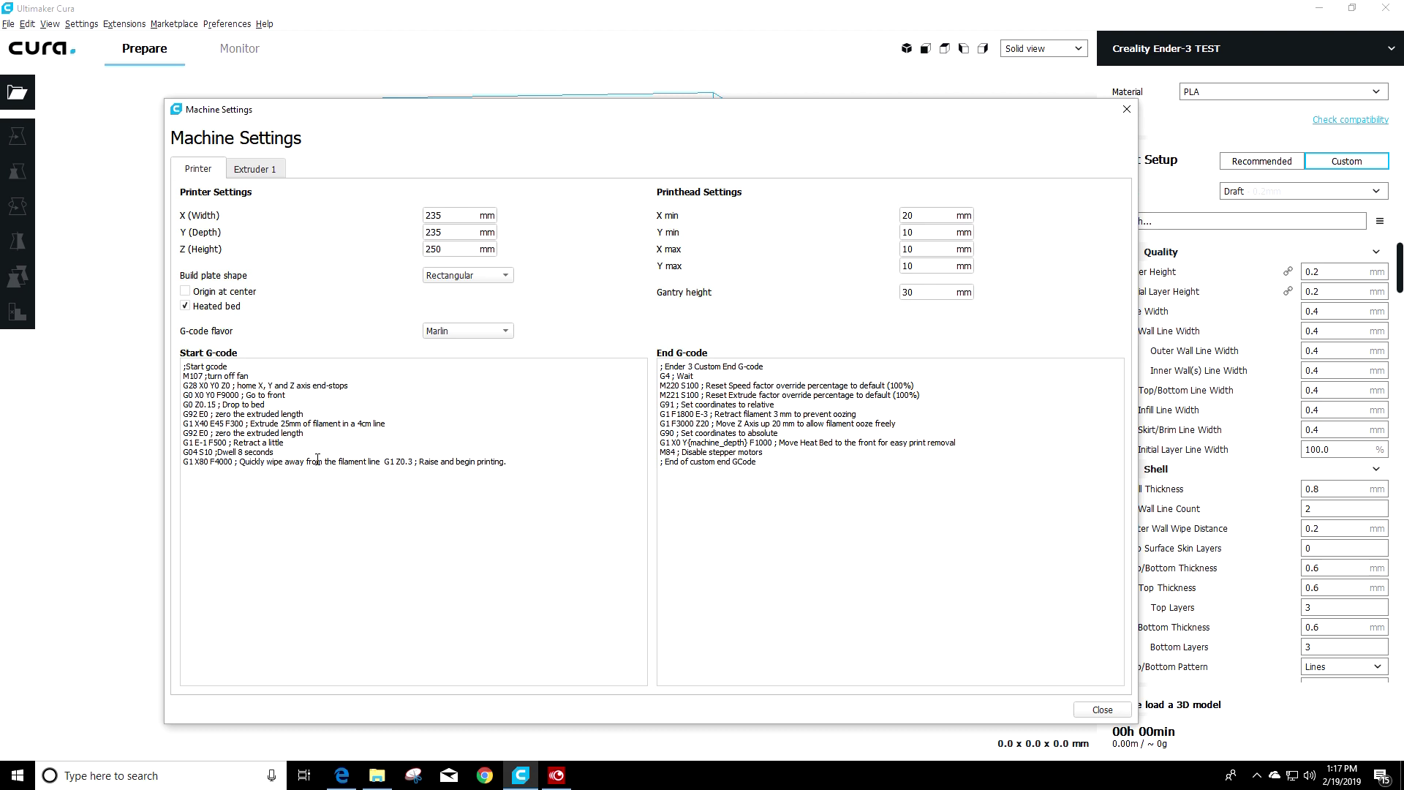
left_click(384, 461)
key("Return")
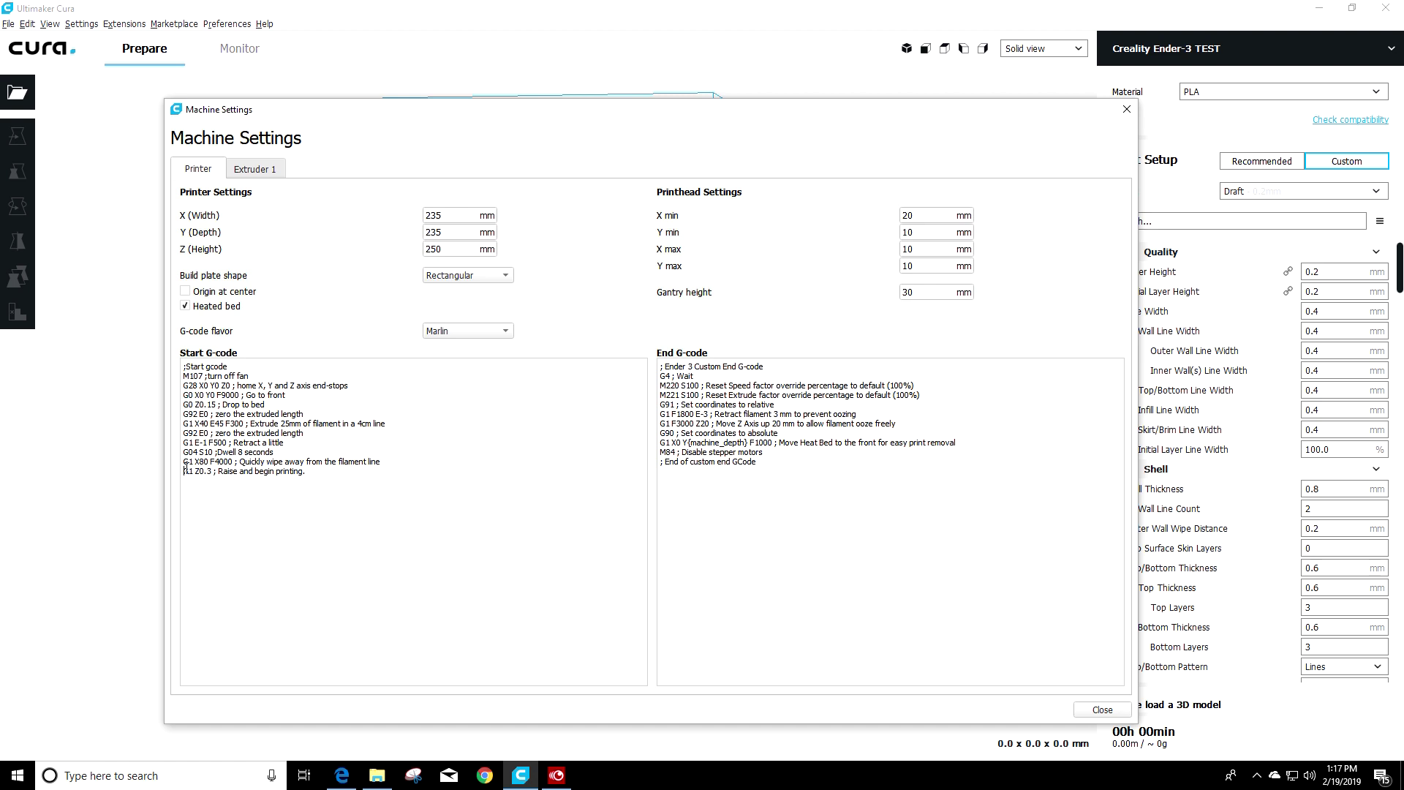
- Insert an empty line right after the G28 homing line
left_click(280, 509)
left_click(362, 386)
key("Return")
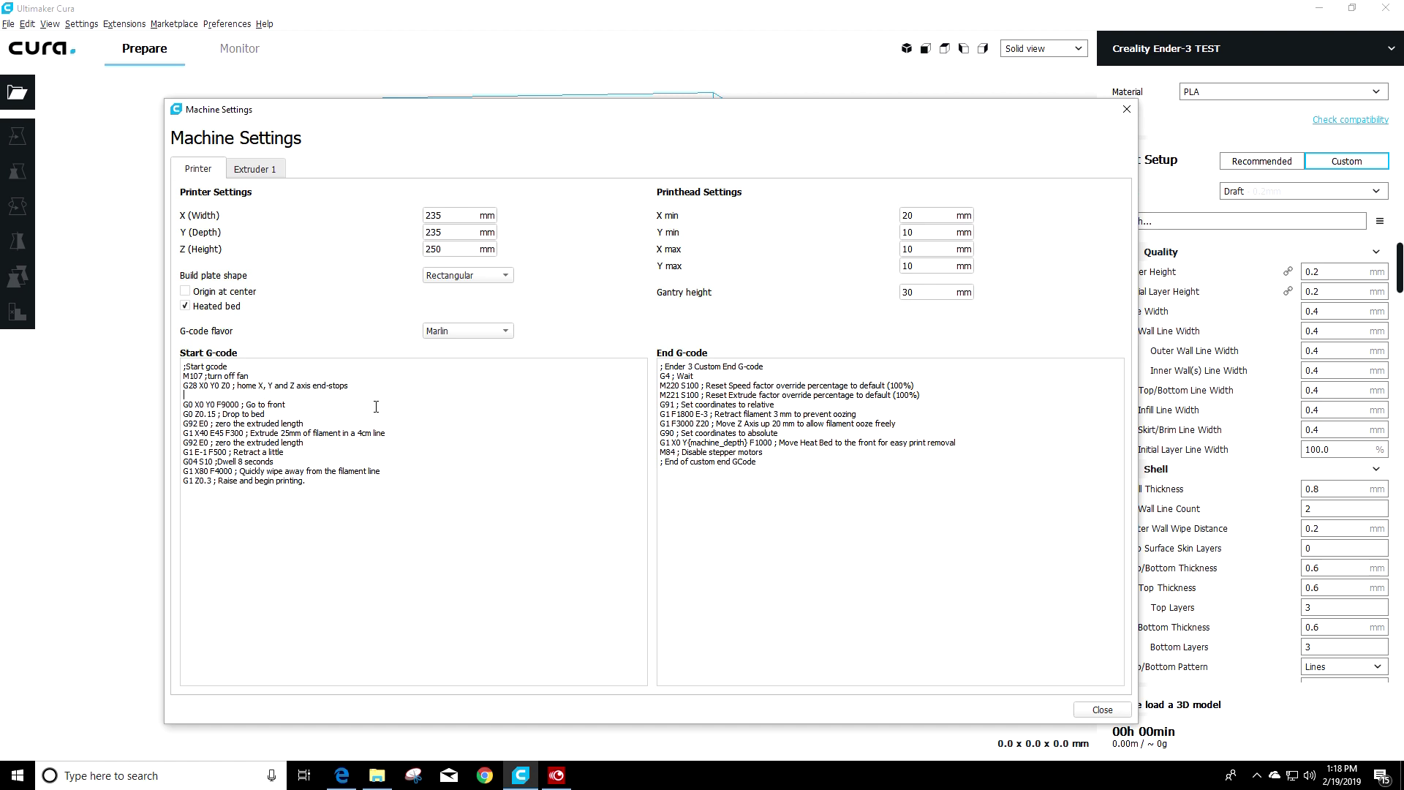
- Type 'G29 ; Autobed leveling Mesh' on the blank line below G28 and check it
type("G29 ; A")
type("utobed leveling Mesh")
left_click_drag(189, 395, 198, 395)
left_click(220, 391)
left_click_drag(269, 389, 349, 386)
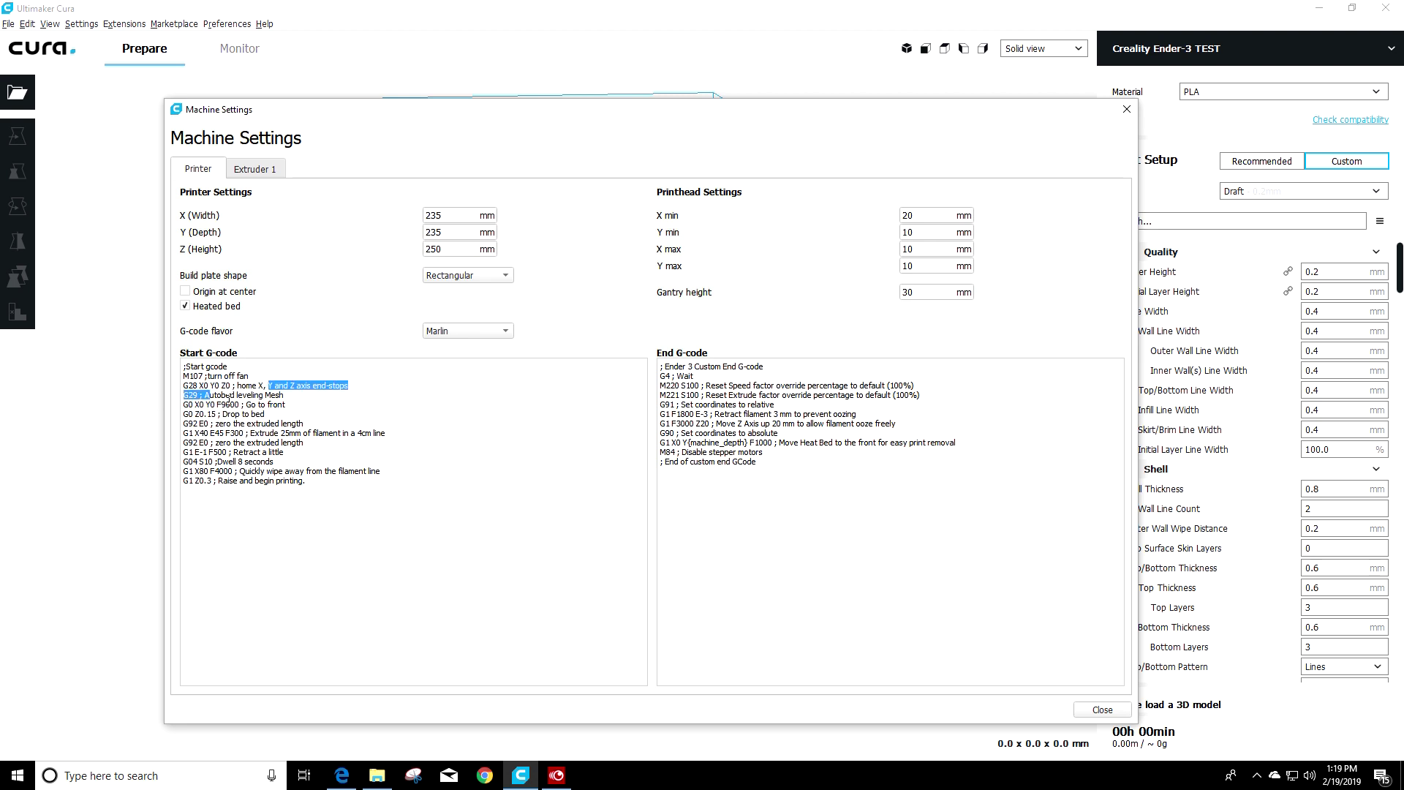
left_click(227, 395)
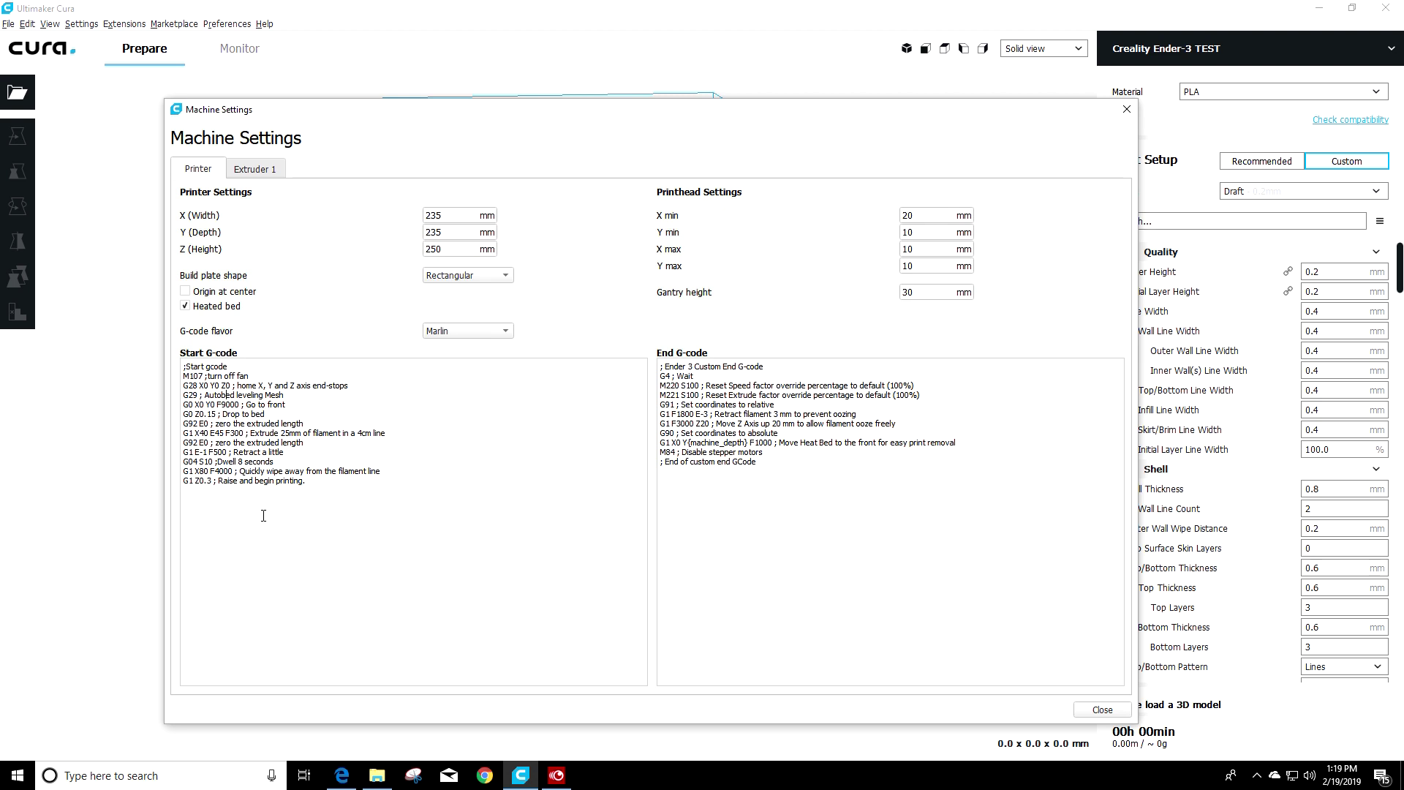
- Review the complete Start G-code and the End G-code by highlighting their lines
left_click_drag(320, 484, 183, 366)
left_click(339, 430)
left_click_drag(755, 462, 662, 447)
left_click_drag(760, 462, 661, 386)
left_click(776, 481)
- Check the End G-code from G4 to M84, then close Machine Settings and Preferences
left_click_drag(798, 453, 670, 376)
left_click(790, 462)
left_click(1094, 710)
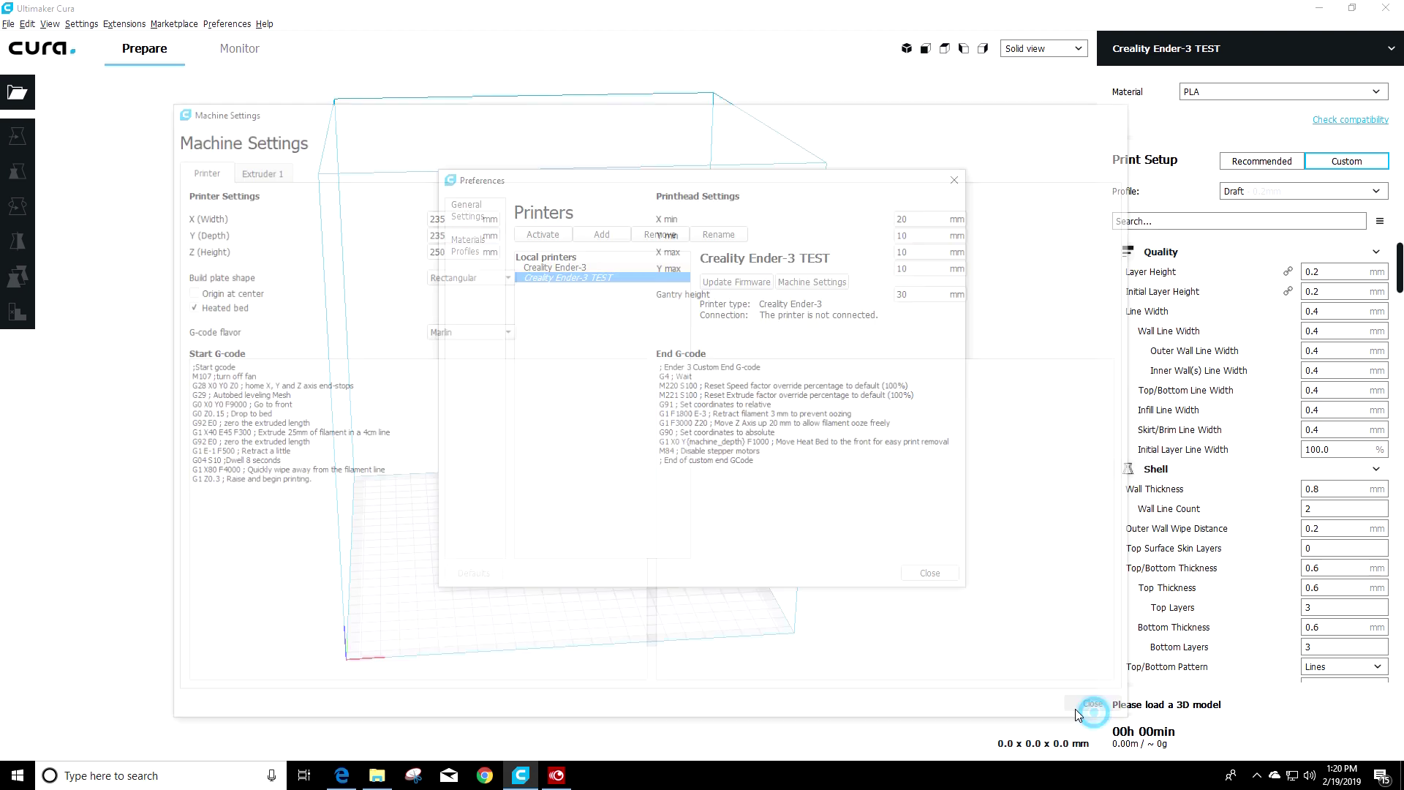
left_click(930, 573)
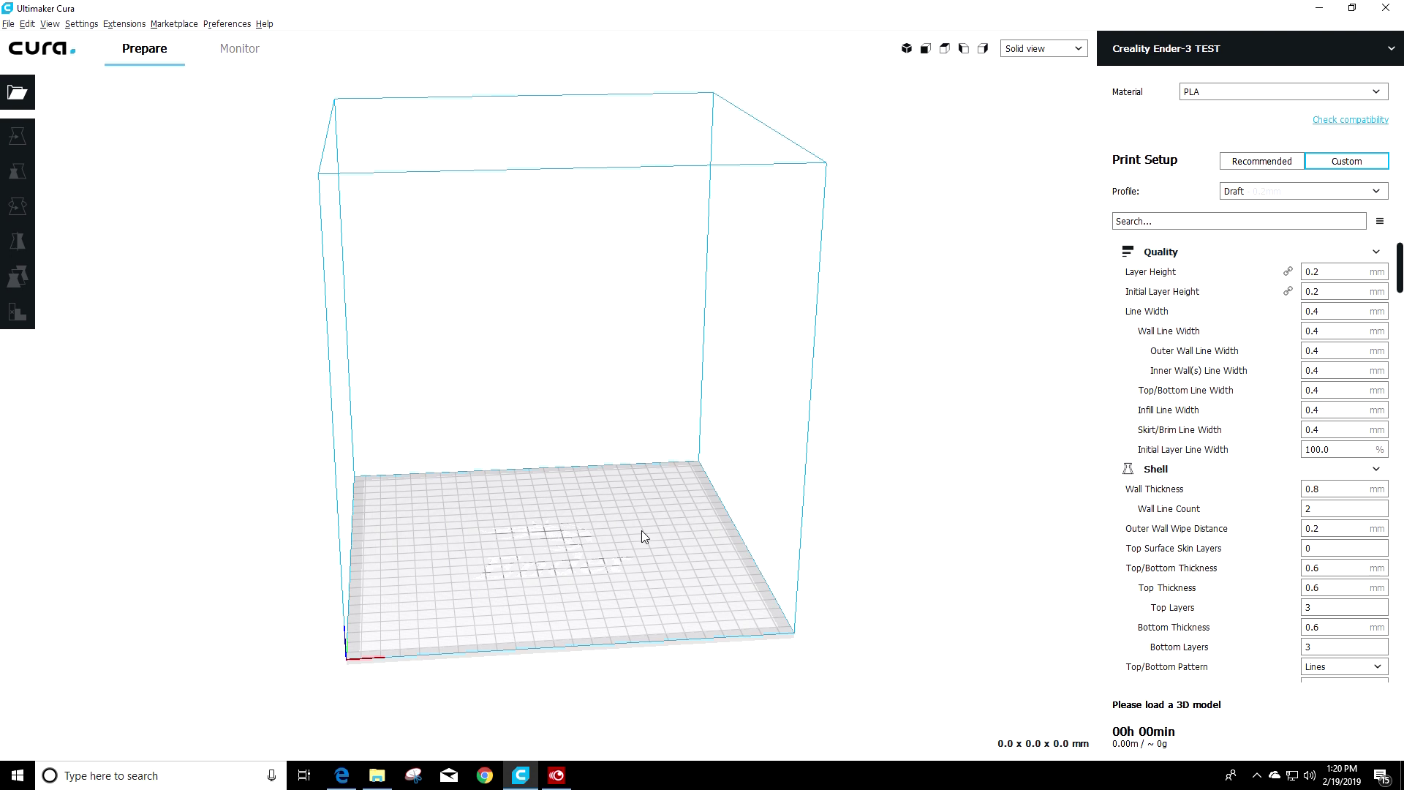